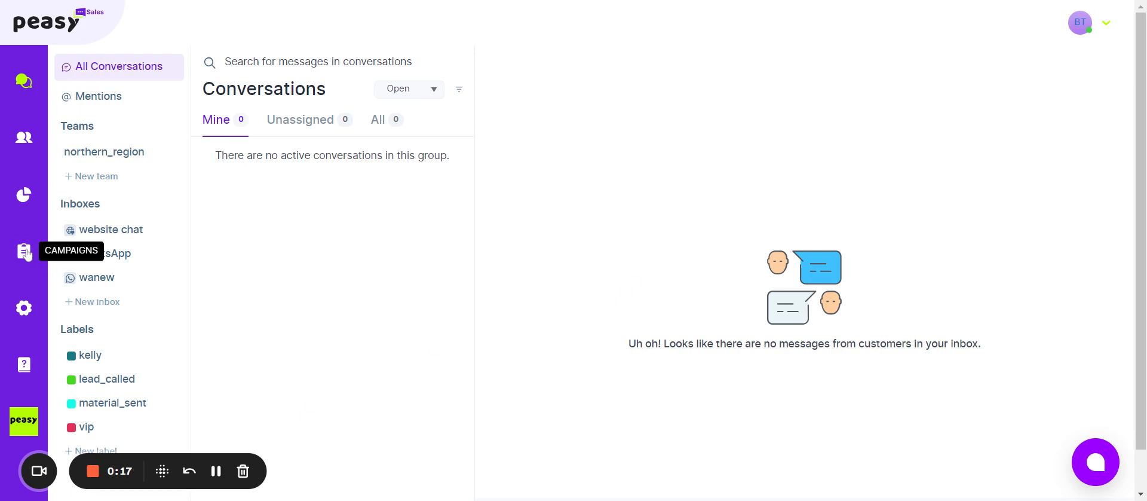
Step: Open the chatbot flow 66-incomming_msg_bot-X8S988 from the campaigns area
{"action": "left_click", "coordinate": [24, 252]}
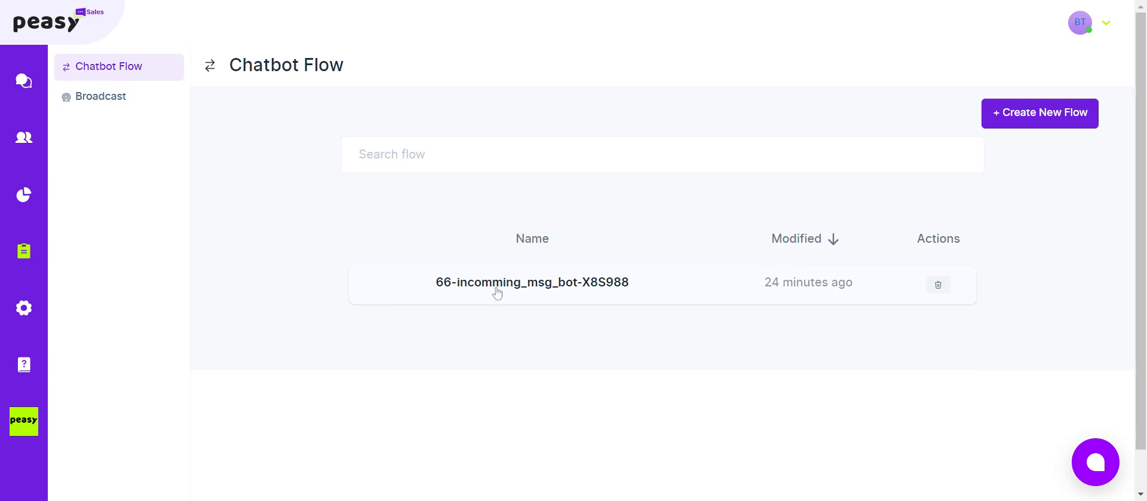
{"action": "left_click", "coordinate": [496, 290]}
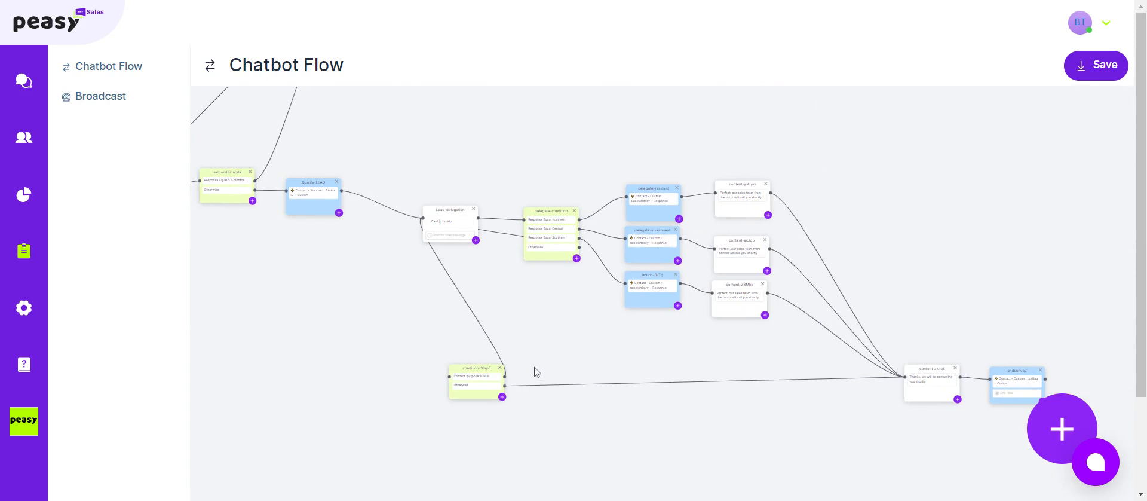
Step: Examine the flow from the START node through the botflag condition to the qualification question nodes
{"action": "left_click_drag", "start_coordinate": [551, 320], "coordinate": [807, 323]}
{"action": "left_click_drag", "start_coordinate": [373, 338], "coordinate": [636, 353]}
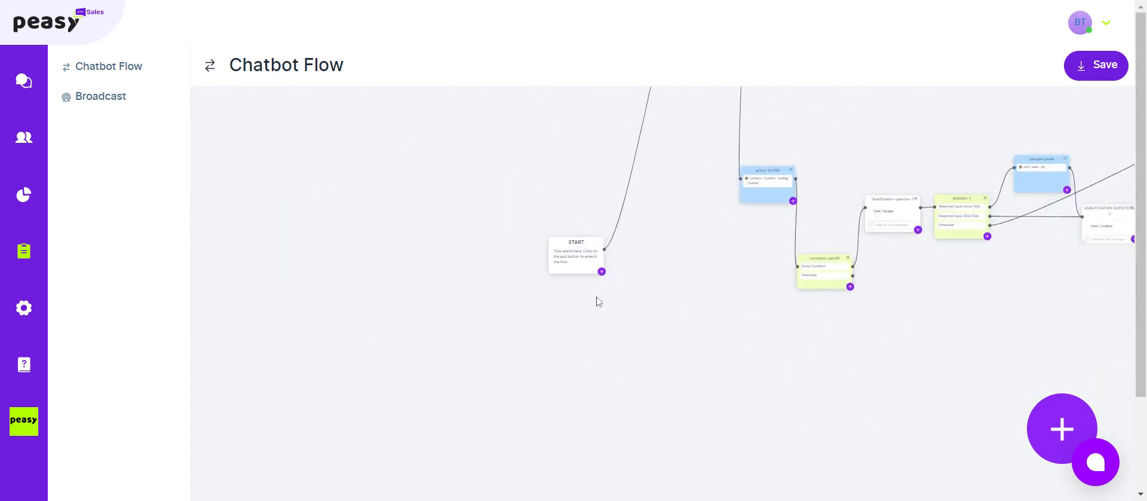
{"action": "scroll", "coordinate": [596, 296], "scroll_direction": "up", "scroll_amount": 4}
{"action": "scroll", "coordinate": [596, 296], "scroll_direction": "up", "scroll_amount": 2}
{"action": "left_click_drag", "start_coordinate": [690, 217], "coordinate": [543, 348]}
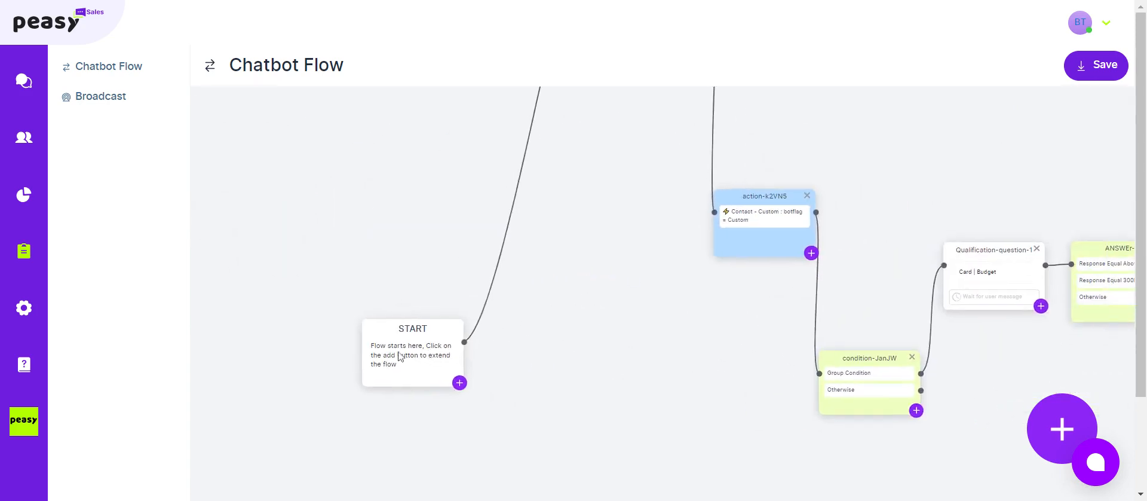
{"action": "left_click_drag", "start_coordinate": [554, 280], "coordinate": [363, 495]}
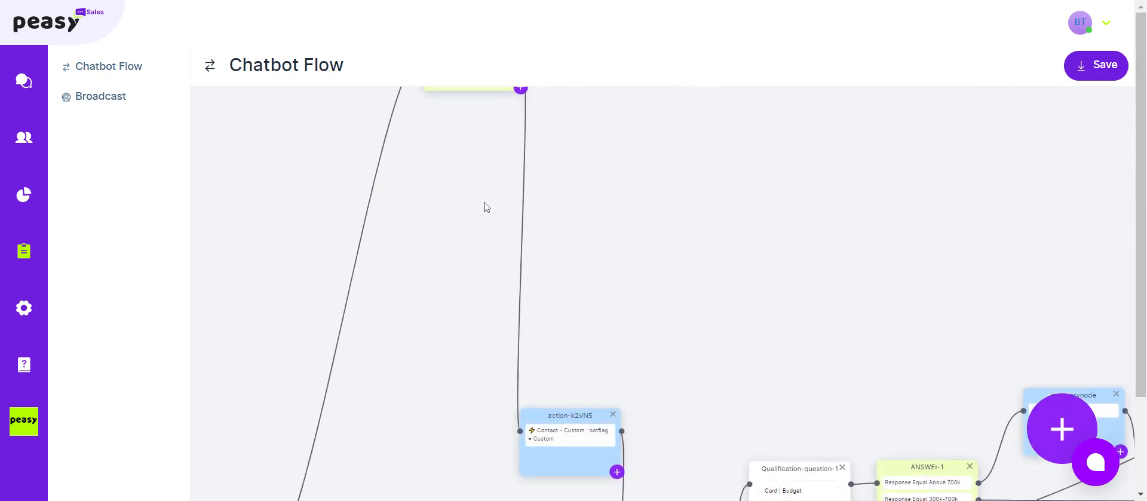
{"action": "left_click_drag", "start_coordinate": [482, 175], "coordinate": [459, 286]}
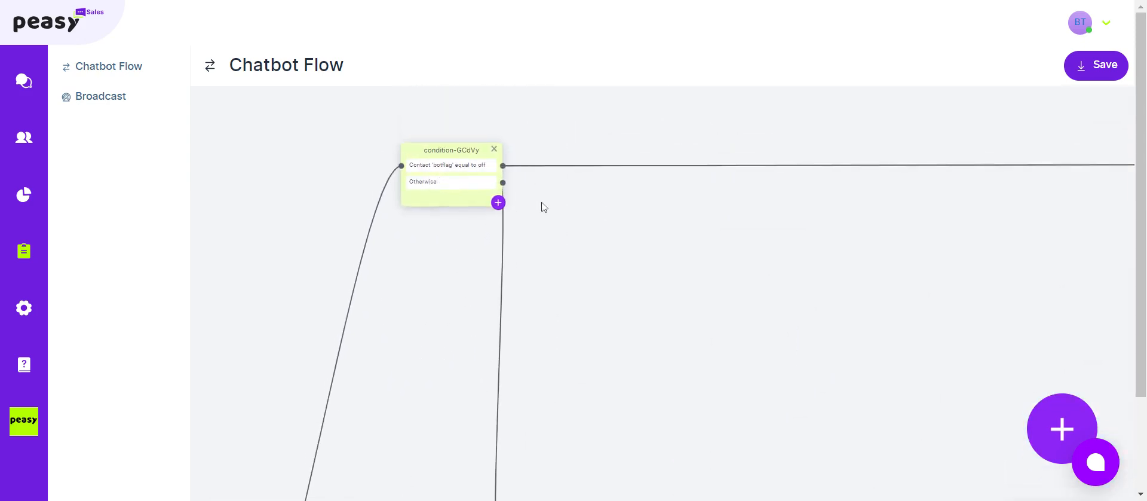
{"action": "left_click_drag", "start_coordinate": [700, 382], "coordinate": [545, 175]}
{"action": "left_click_drag", "start_coordinate": [849, 193], "coordinate": [810, 149]}
{"action": "scroll", "coordinate": [567, 248], "scroll_direction": "down", "scroll_amount": 5}
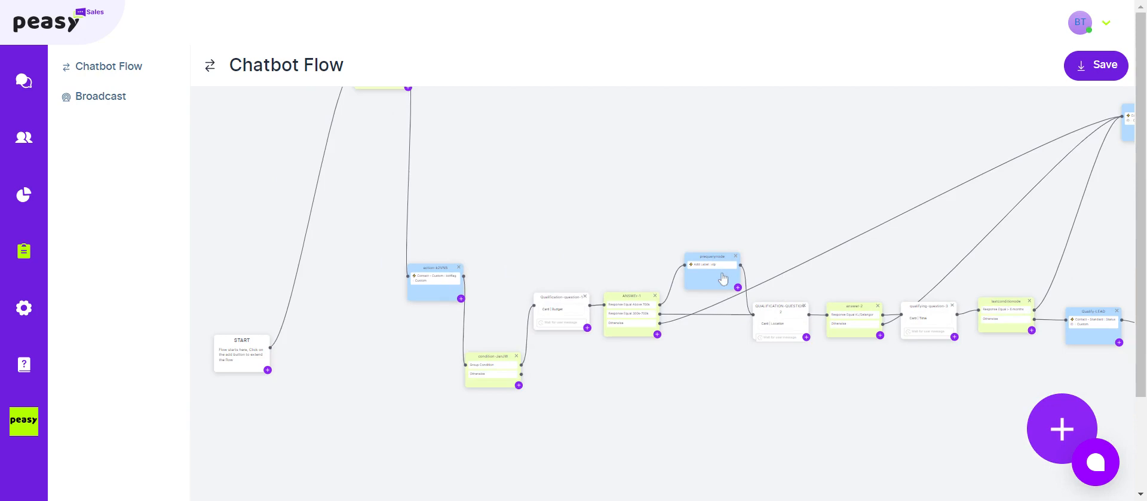
Step: Try adding the text message "hi there" to the Qualification-question-1 node, and remove it again
{"action": "left_click", "coordinate": [578, 309]}
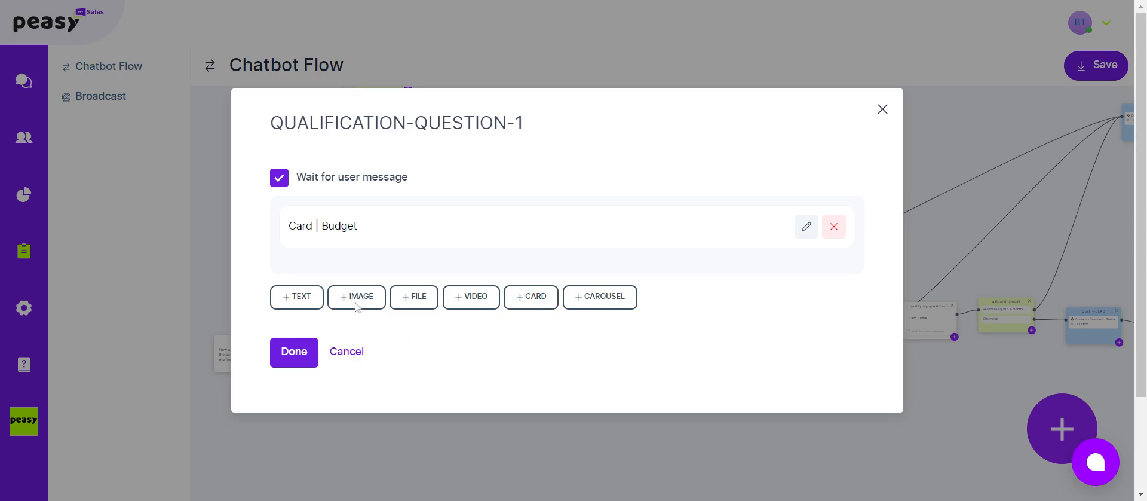
{"action": "left_click", "coordinate": [313, 297]}
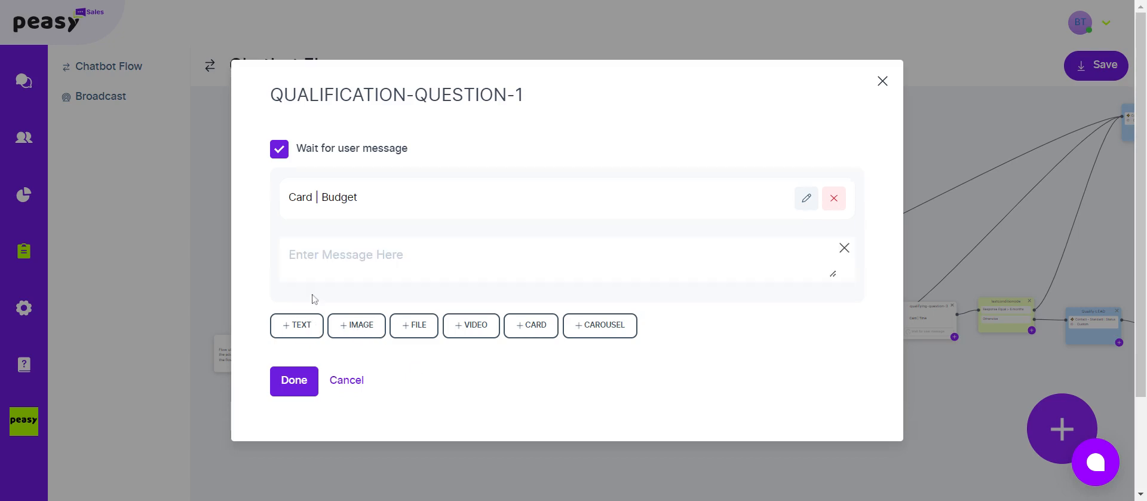
{"action": "type", "text": "hi"}
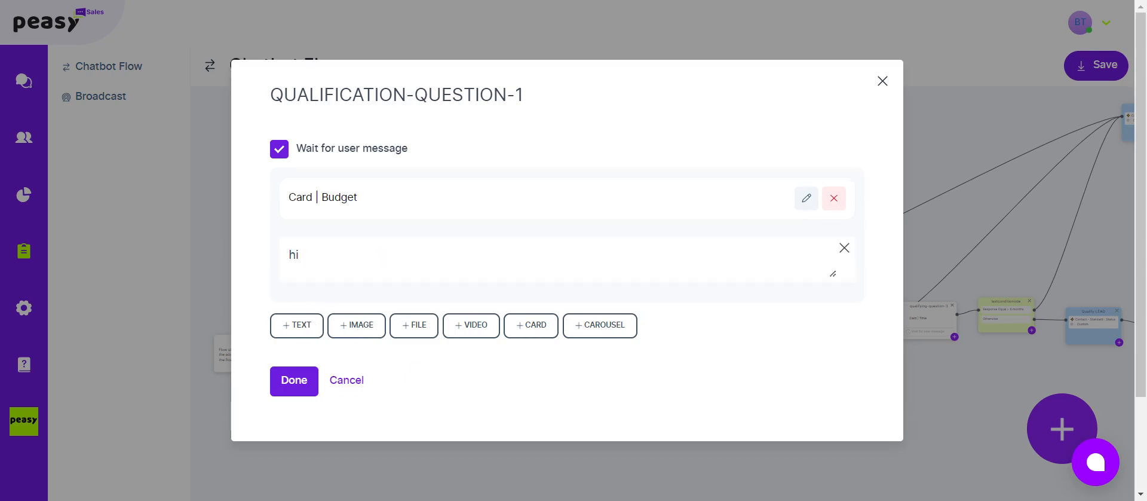
{"action": "type", "text": " there"}
{"action": "left_click", "coordinate": [847, 250]}
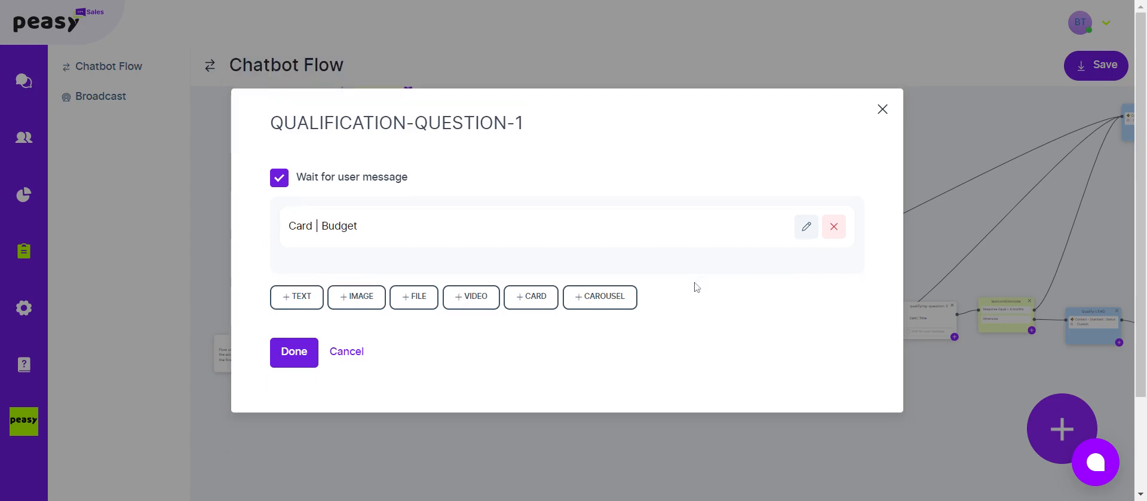
Step: Review the Budget card's title, subtitle and action buttons in Qualification-question-1, and leave the card and node without changes
{"action": "left_click", "coordinate": [806, 234]}
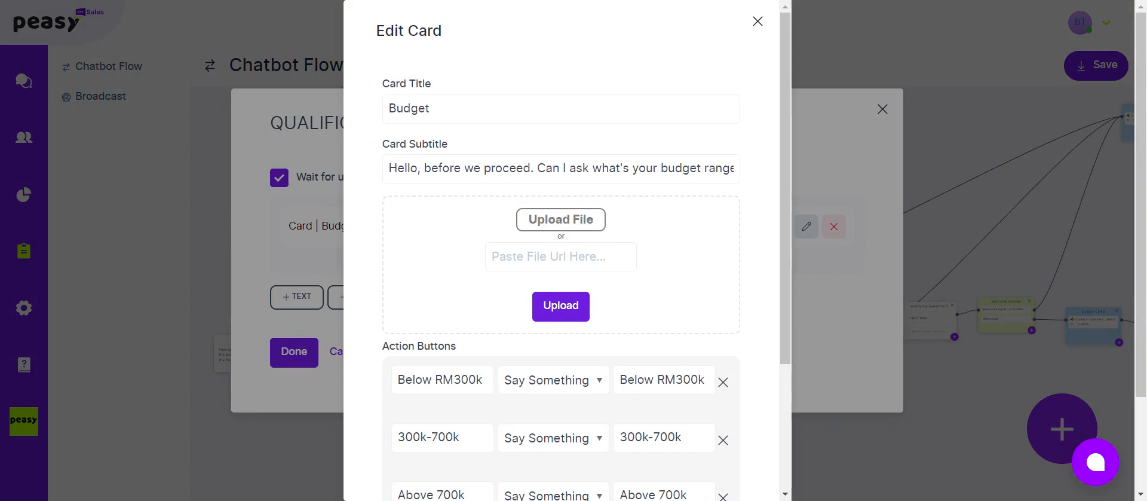
{"action": "scroll", "coordinate": [547, 119], "scroll_direction": "down", "scroll_amount": 3}
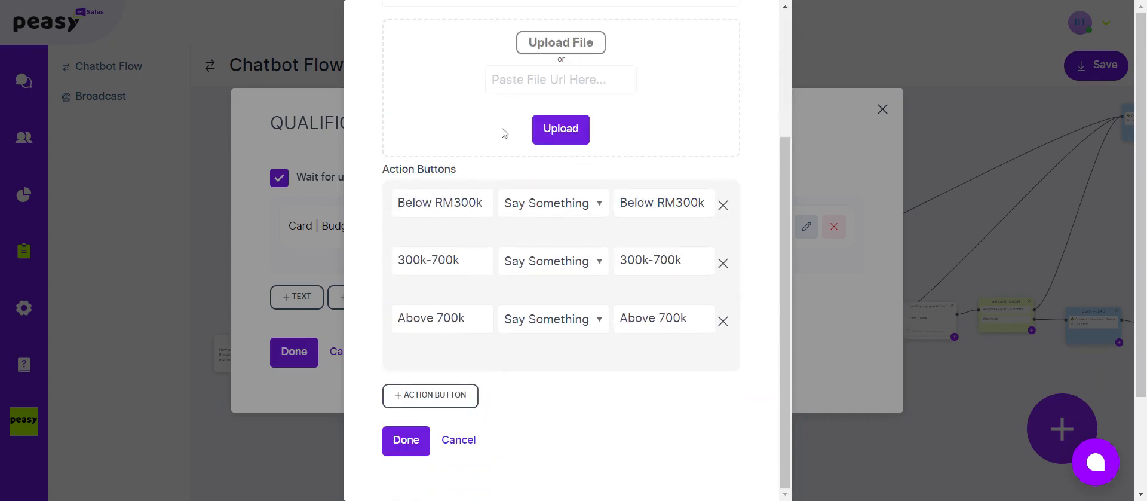
{"action": "scroll", "coordinate": [547, 119], "scroll_direction": "up", "scroll_amount": 1}
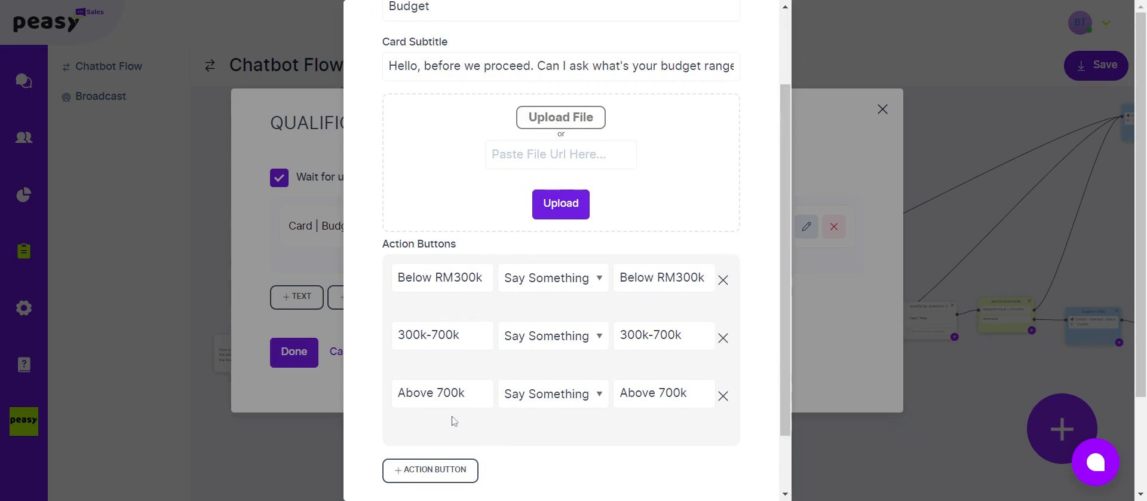
{"action": "scroll", "coordinate": [547, 302], "scroll_direction": "down", "scroll_amount": 2}
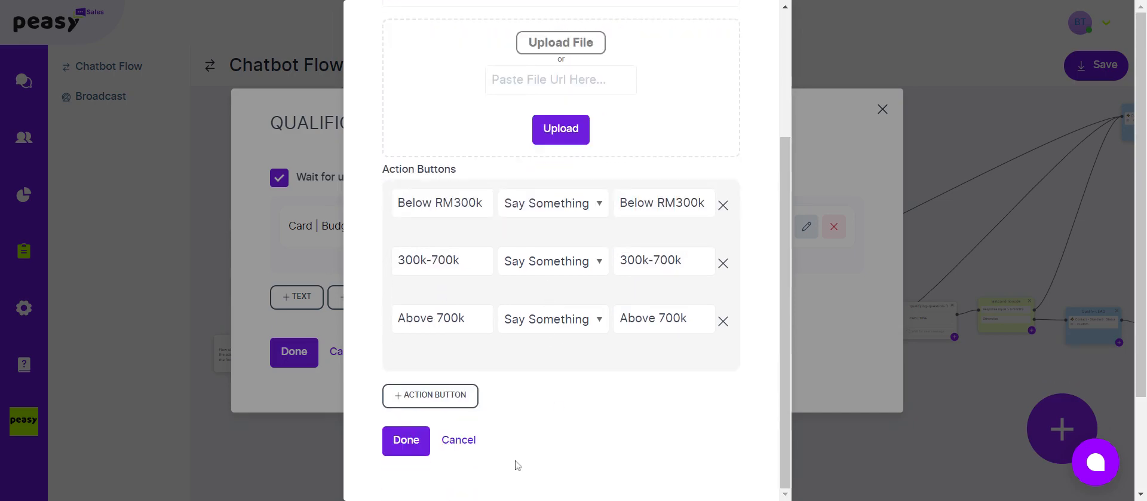
{"action": "left_click", "coordinate": [460, 442]}
{"action": "left_click", "coordinate": [883, 109]}
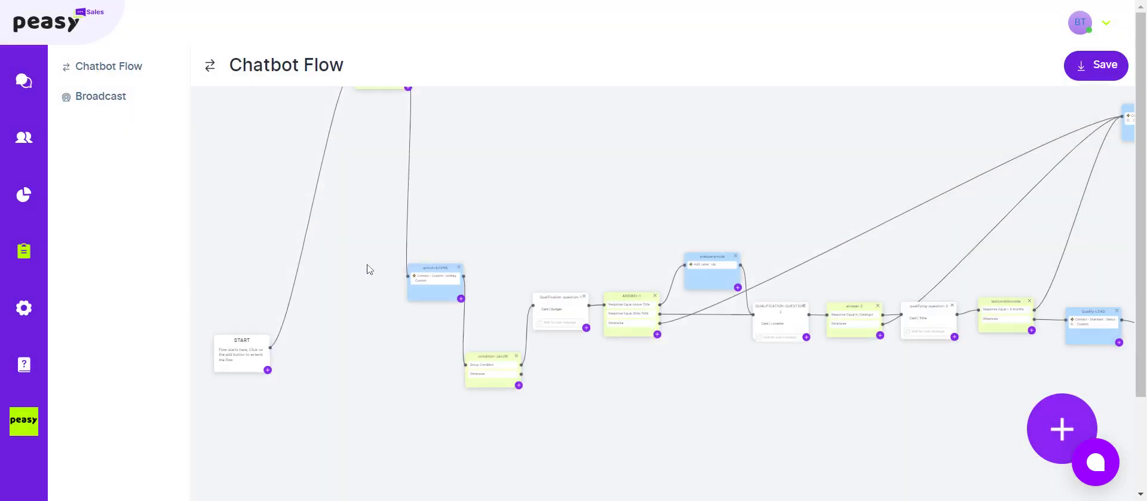
Step: Examine how the ANSWEr-1 responses branch to the prequerynode, the second qualification question and the disqualify-lead action
{"action": "left_click_drag", "start_coordinate": [425, 277], "coordinate": [405, 343]}
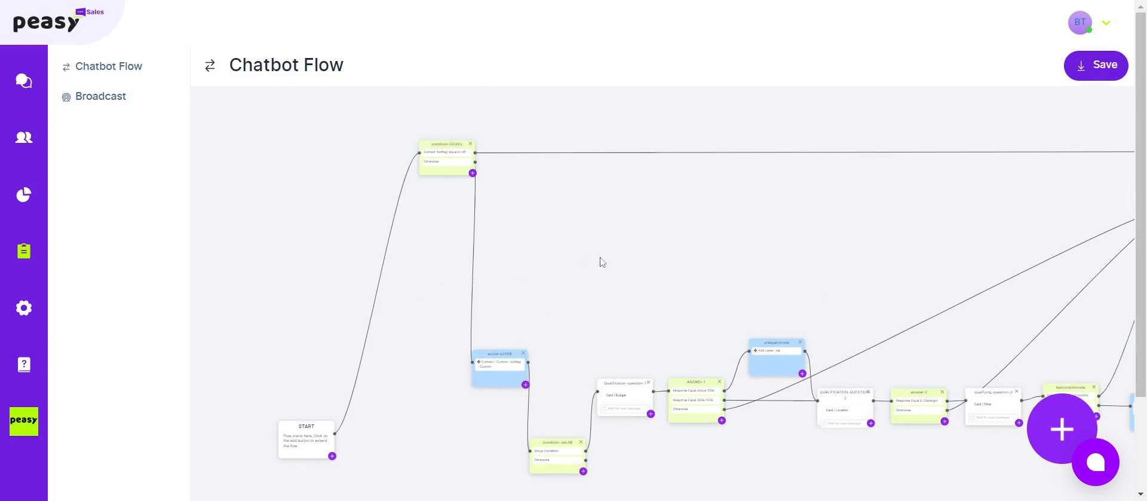
{"action": "scroll", "coordinate": [607, 378], "scroll_direction": "up", "scroll_amount": 5}
{"action": "scroll", "coordinate": [634, 385], "scroll_direction": "up", "scroll_amount": 2}
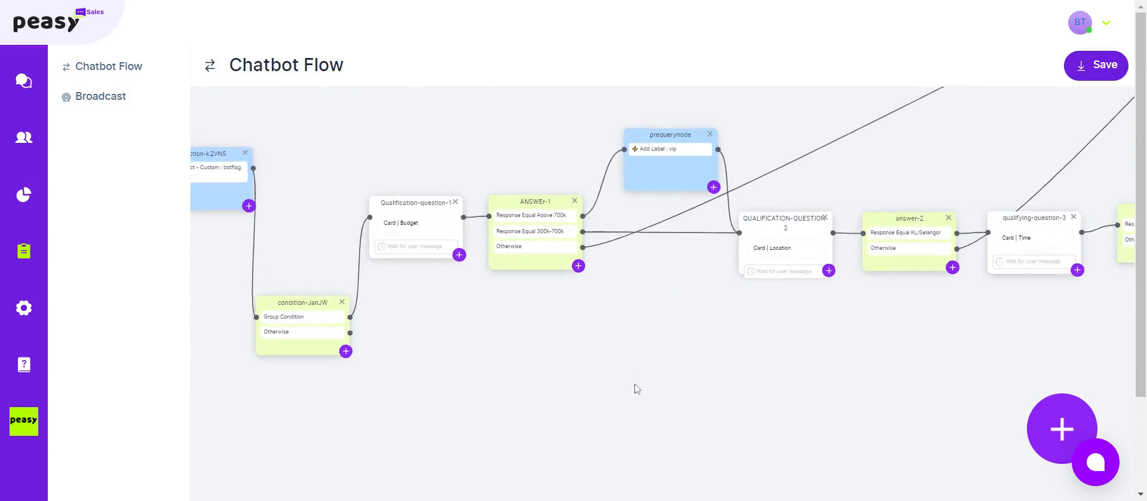
{"action": "left_click_drag", "start_coordinate": [644, 379], "coordinate": [559, 428]}
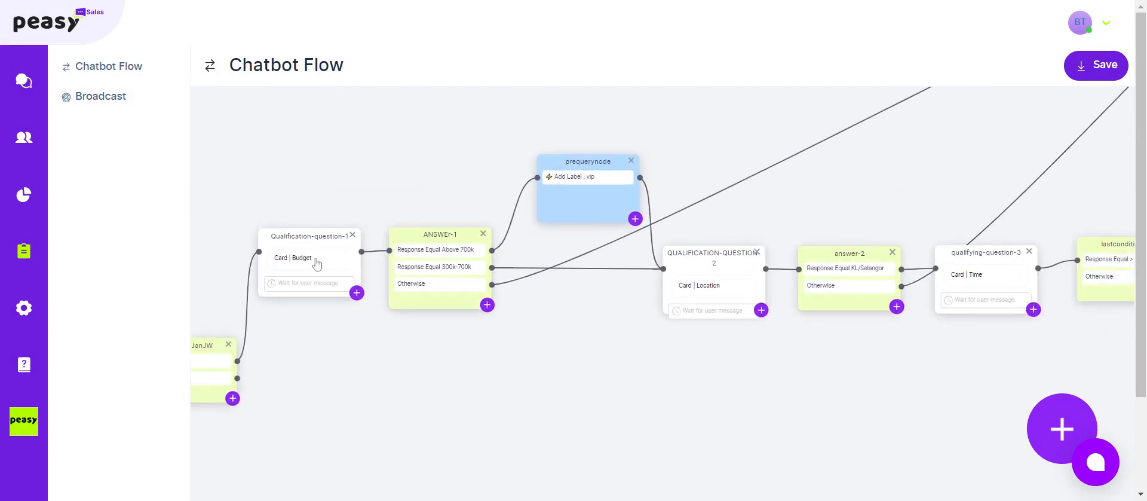
{"action": "left_click_drag", "start_coordinate": [829, 359], "coordinate": [786, 379]}
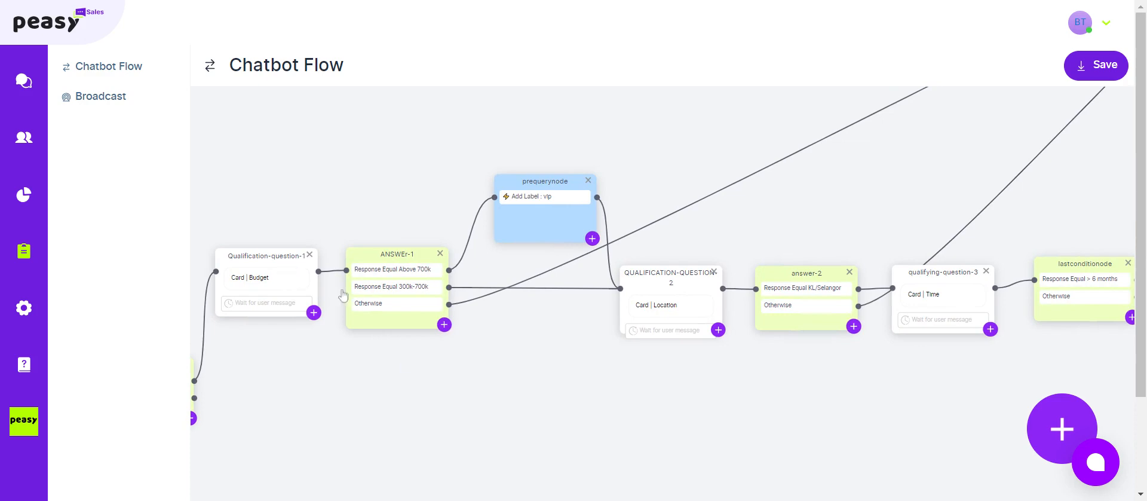
{"action": "left_click_drag", "start_coordinate": [955, 352], "coordinate": [686, 453]}
{"action": "scroll", "coordinate": [703, 319], "scroll_direction": "down", "scroll_amount": 1}
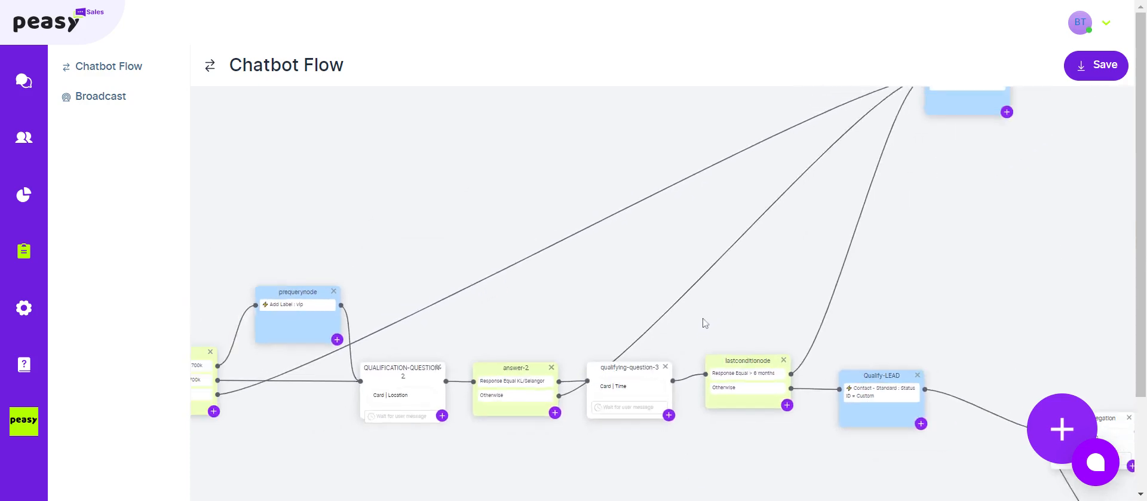
{"action": "left_click_drag", "start_coordinate": [593, 275], "coordinate": [789, 237]}
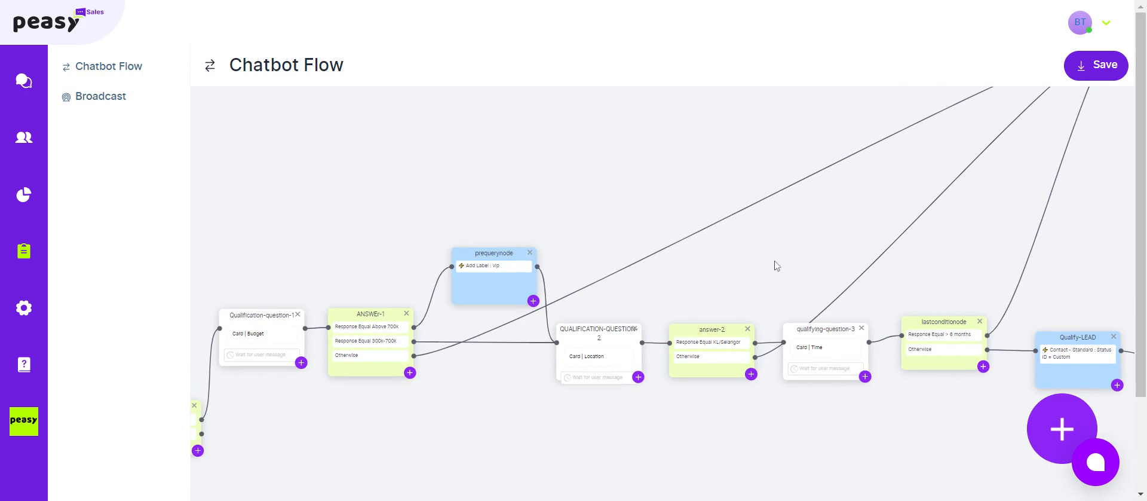
{"action": "left_click_drag", "start_coordinate": [776, 265], "coordinate": [612, 350]}
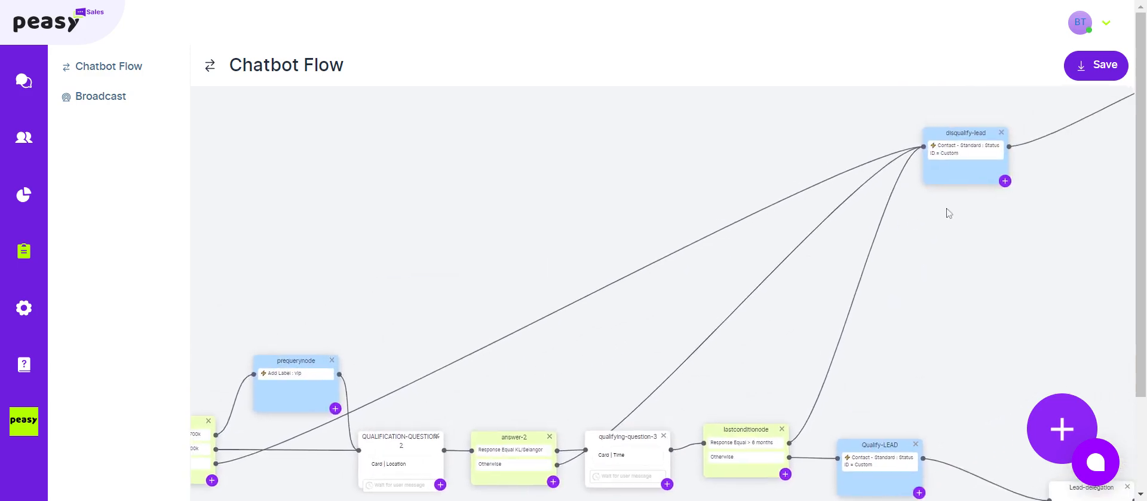
{"action": "scroll", "coordinate": [1042, 218], "scroll_direction": "up", "scroll_amount": 1}
{"action": "left_click_drag", "start_coordinate": [1042, 217], "coordinate": [809, 255]}
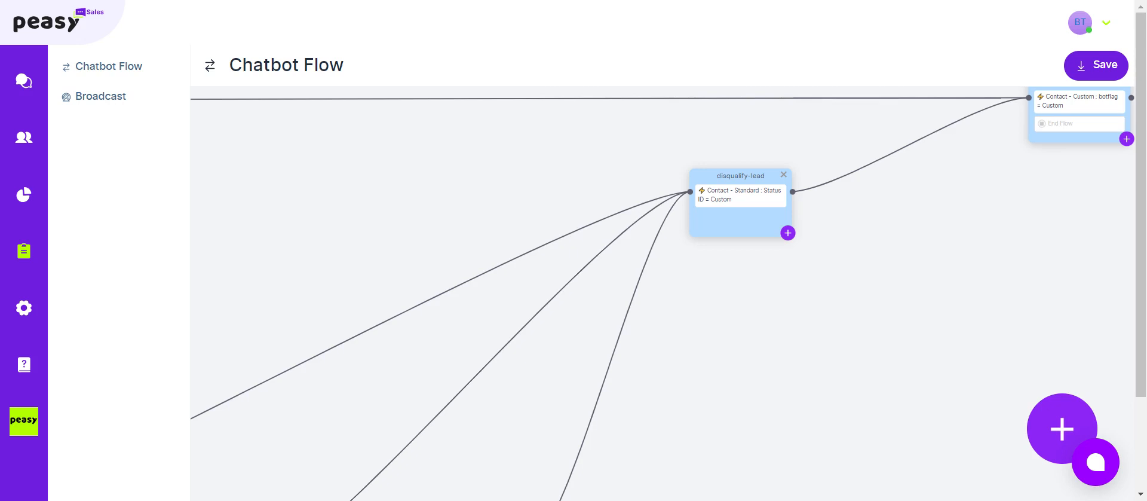
{"action": "scroll", "coordinate": [736, 204], "scroll_direction": "up", "scroll_amount": 3}
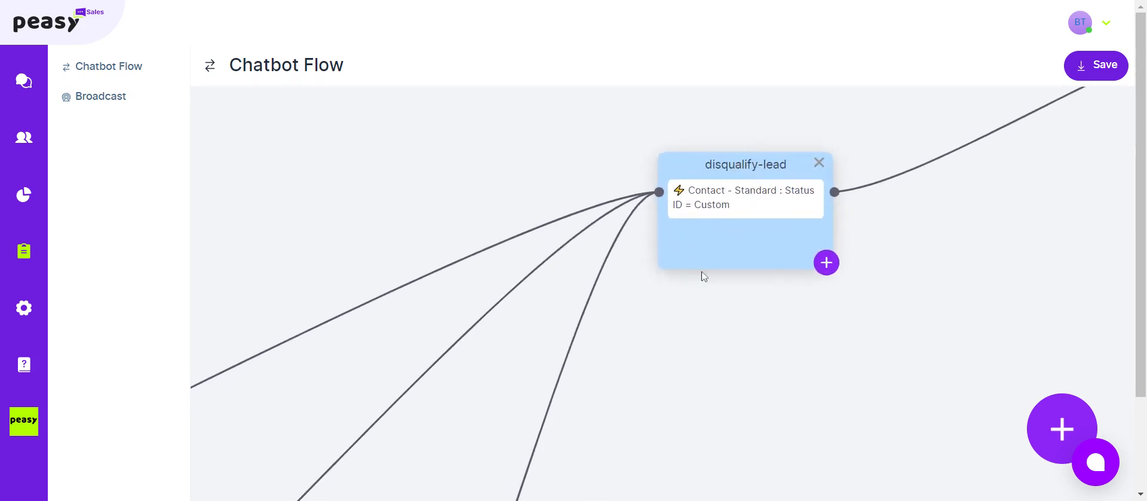
{"action": "scroll", "coordinate": [704, 276], "scroll_direction": "down", "scroll_amount": 3}
Step: Examine the path from the location and time questions through Qualify-LEAD and Lead-delegation to the delegate-condition branches
{"action": "left_click_drag", "start_coordinate": [692, 356], "coordinate": [902, 168]}
{"action": "scroll", "coordinate": [511, 303], "scroll_direction": "down", "scroll_amount": 1}
{"action": "left_click_drag", "start_coordinate": [494, 291], "coordinate": [804, 55]}
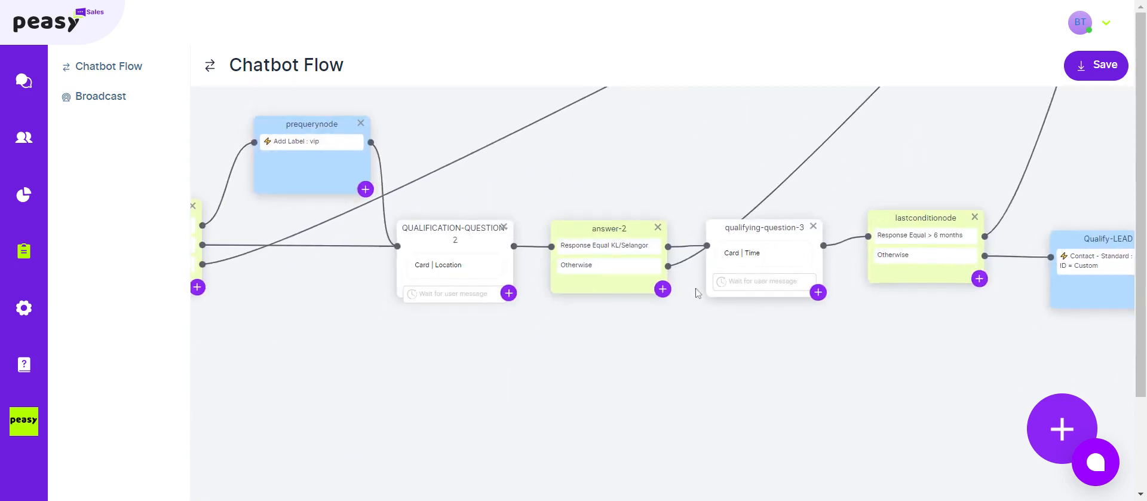
{"action": "left_click_drag", "start_coordinate": [374, 358], "coordinate": [573, 372]}
{"action": "left_click_drag", "start_coordinate": [222, 258], "coordinate": [299, 220]}
{"action": "left_click_drag", "start_coordinate": [810, 306], "coordinate": [652, 318]}
{"action": "left_click_drag", "start_coordinate": [653, 361], "coordinate": [285, 426]}
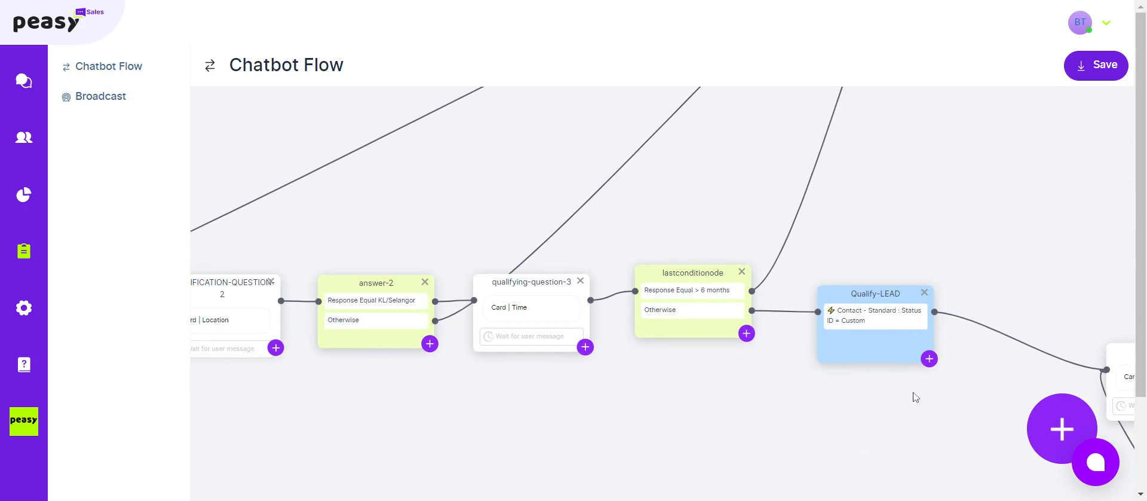
{"action": "scroll", "coordinate": [911, 394], "scroll_direction": "up", "scroll_amount": 2}
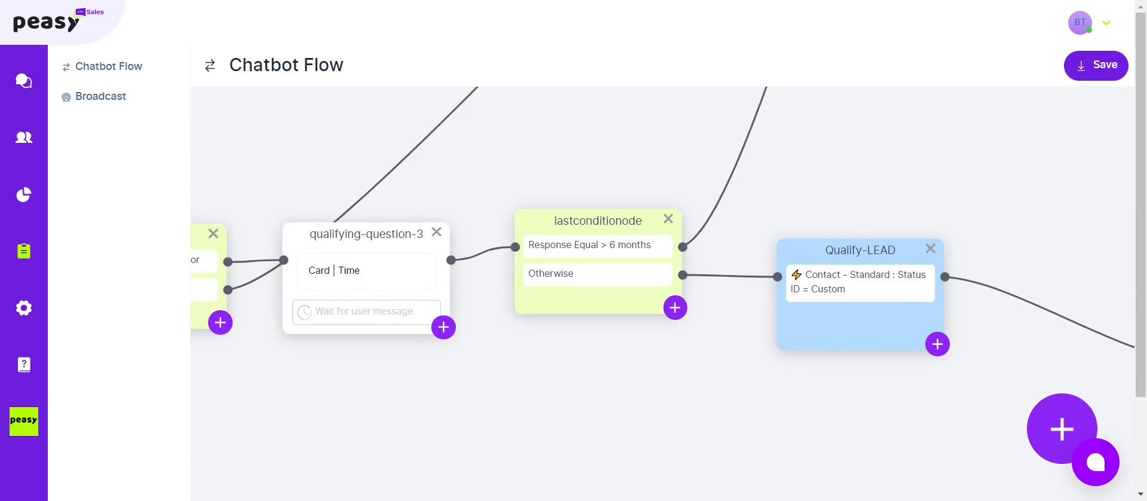
{"action": "left_click_drag", "start_coordinate": [1011, 229], "coordinate": [743, 172]}
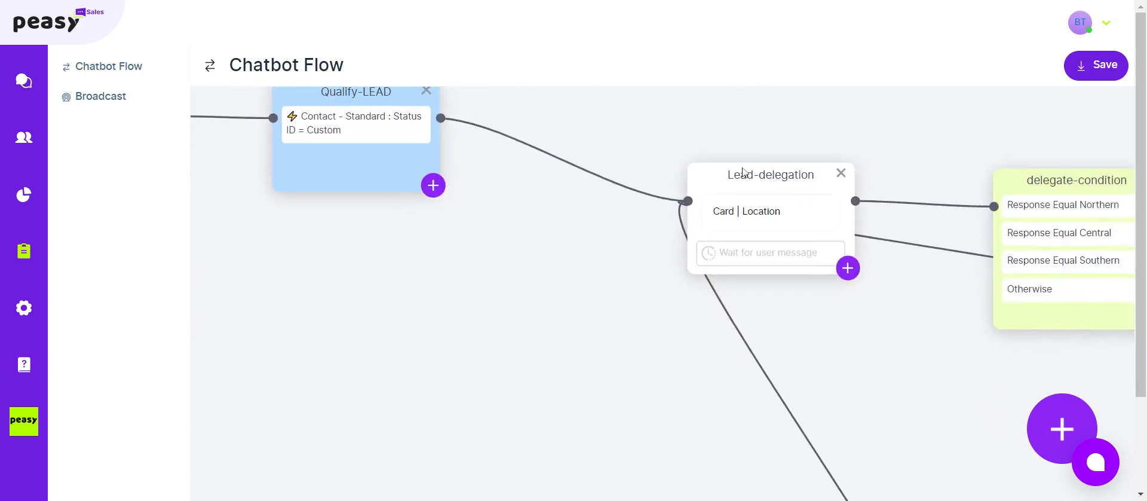
{"action": "left_click_drag", "start_coordinate": [912, 328], "coordinate": [602, 390]}
{"action": "scroll", "coordinate": [672, 176], "scroll_direction": "down", "scroll_amount": 4}
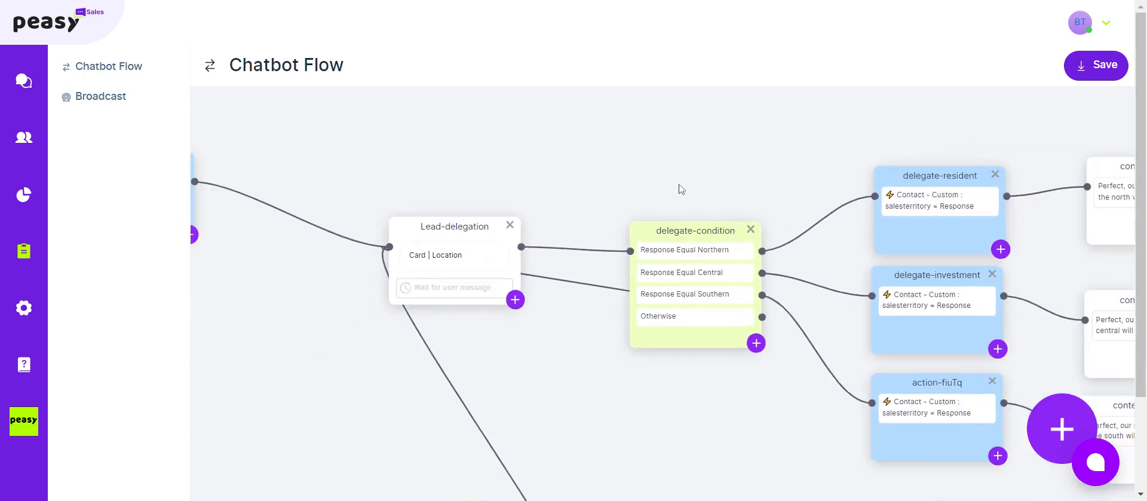
{"action": "scroll", "coordinate": [684, 188], "scroll_direction": "down", "scroll_amount": 1}
Step: Trace the flow back from Lead-delegation to the Qualification-question-1 node
{"action": "left_click_drag", "start_coordinate": [510, 169], "coordinate": [806, 199]}
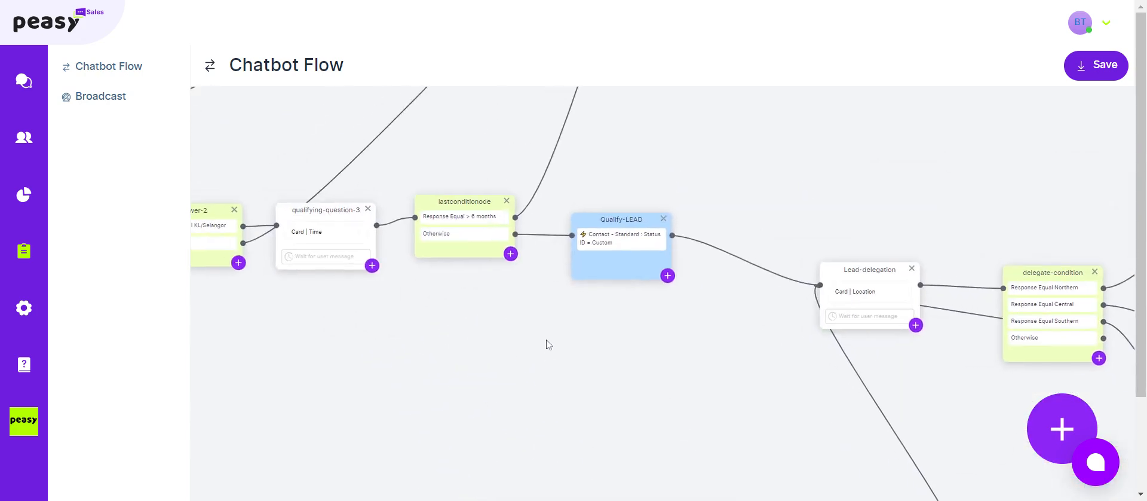
{"action": "left_click_drag", "start_coordinate": [476, 338], "coordinate": [827, 345]}
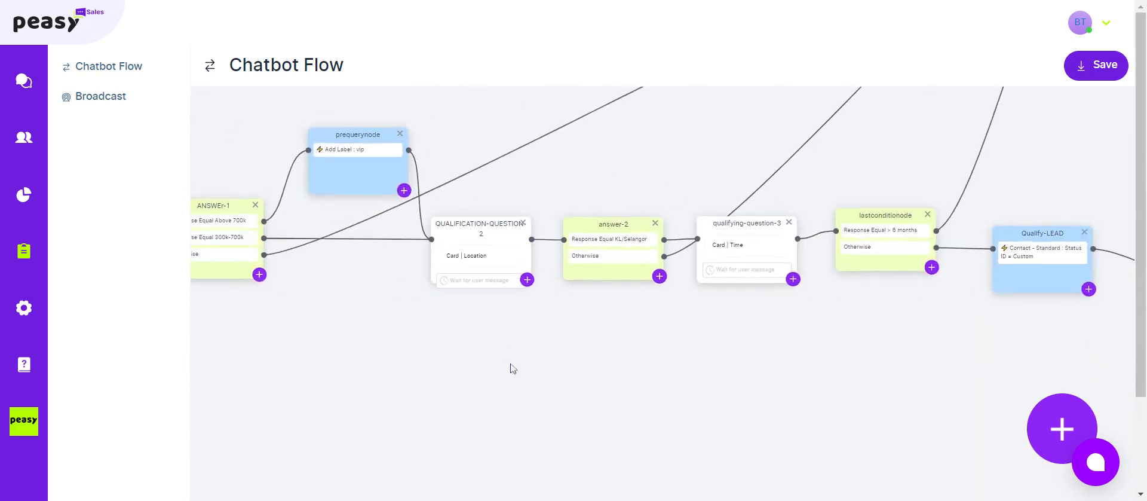
{"action": "left_click_drag", "start_coordinate": [512, 367], "coordinate": [645, 354]}
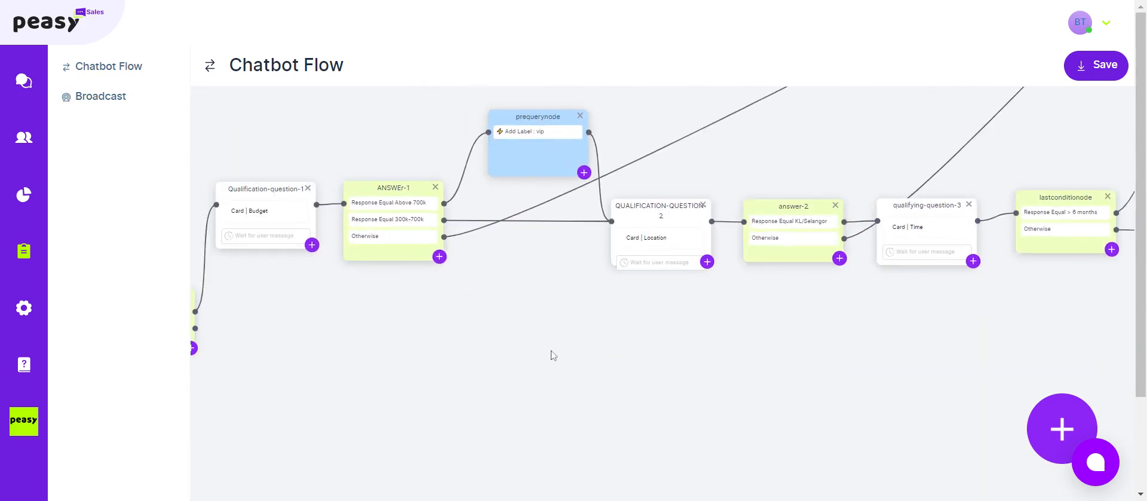
{"action": "left_click_drag", "start_coordinate": [554, 351], "coordinate": [630, 398]}
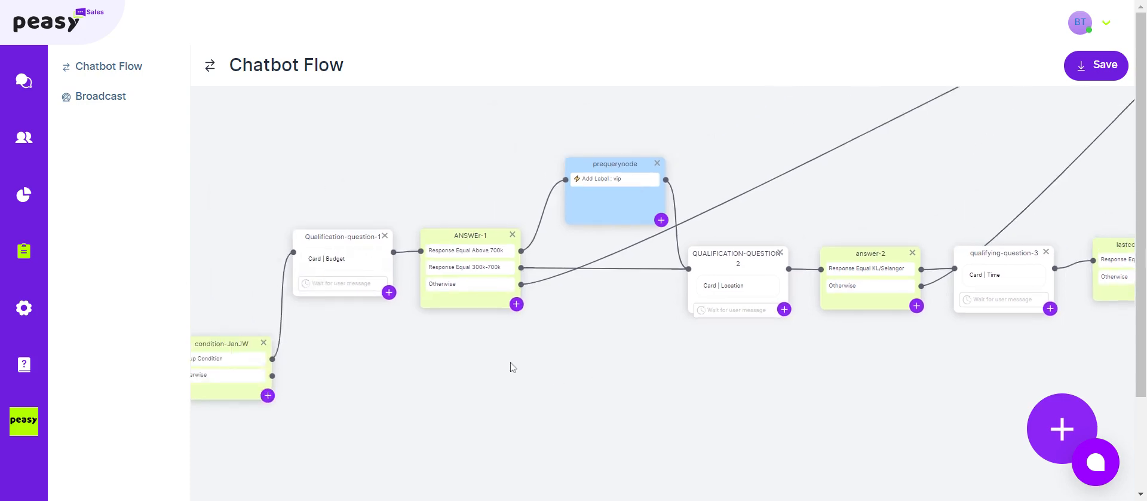
{"action": "left_click_drag", "start_coordinate": [326, 273], "coordinate": [325, 271]}
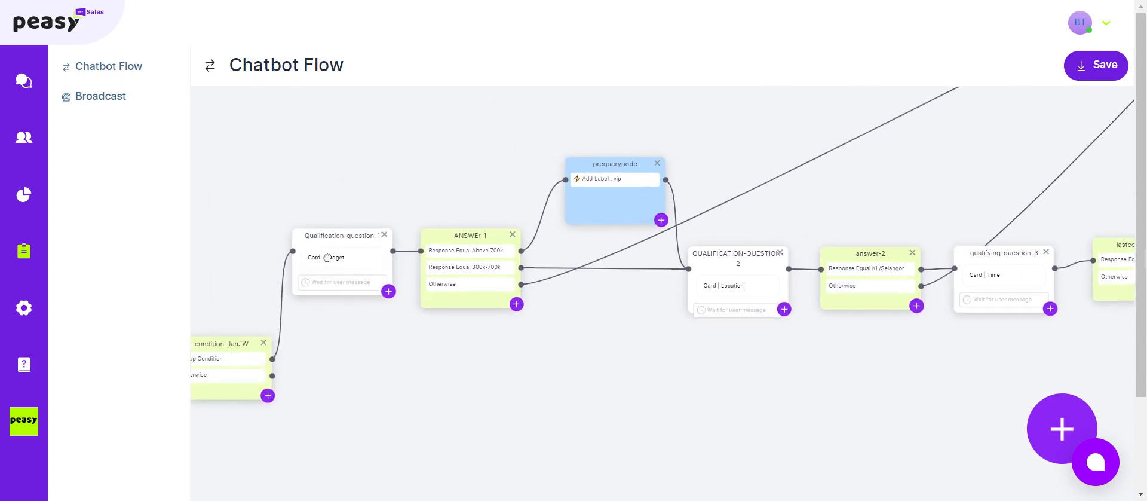
Step: Review the Budget card's question and its action buttons in Qualification-question-1, and close the card and node without changes
{"action": "left_click", "coordinate": [327, 257]}
{"action": "left_click", "coordinate": [806, 226]}
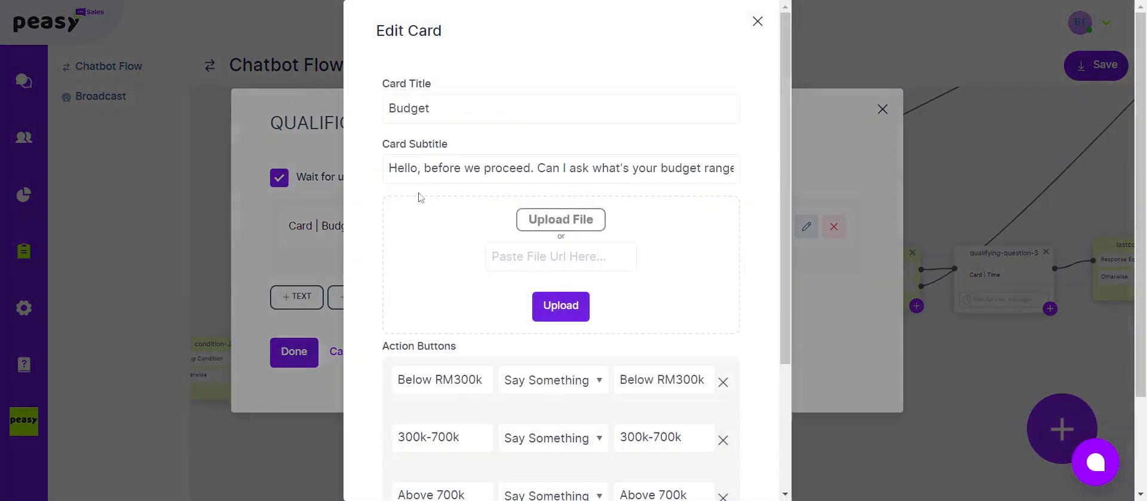
{"action": "scroll", "coordinate": [632, 469], "scroll_direction": "down", "scroll_amount": 3}
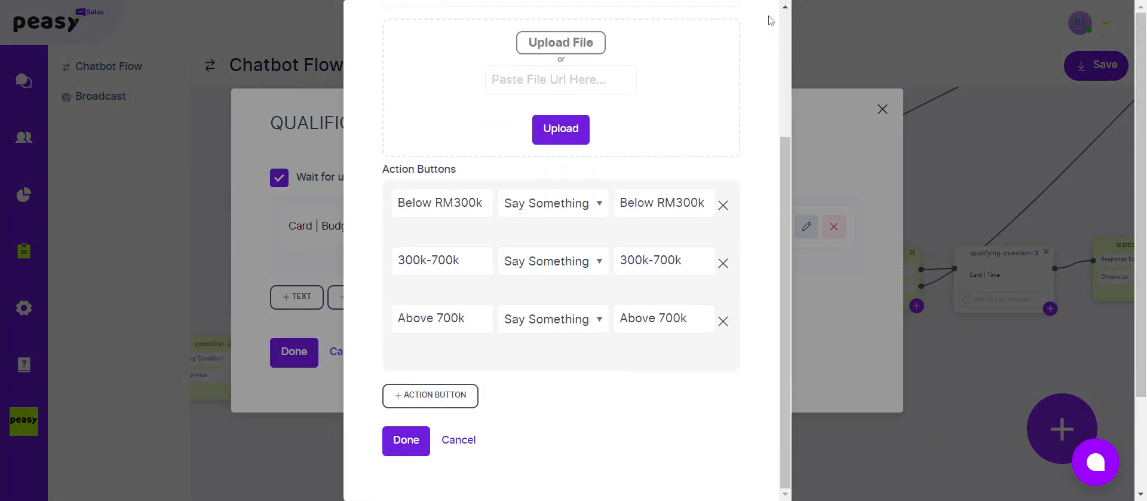
{"action": "scroll", "coordinate": [774, 53], "scroll_direction": "up", "scroll_amount": 3}
{"action": "scroll", "coordinate": [668, 227], "scroll_direction": "down", "scroll_amount": 3}
{"action": "scroll", "coordinate": [561, 239], "scroll_direction": "up", "scroll_amount": 5}
{"action": "left_click", "coordinate": [756, 21]}
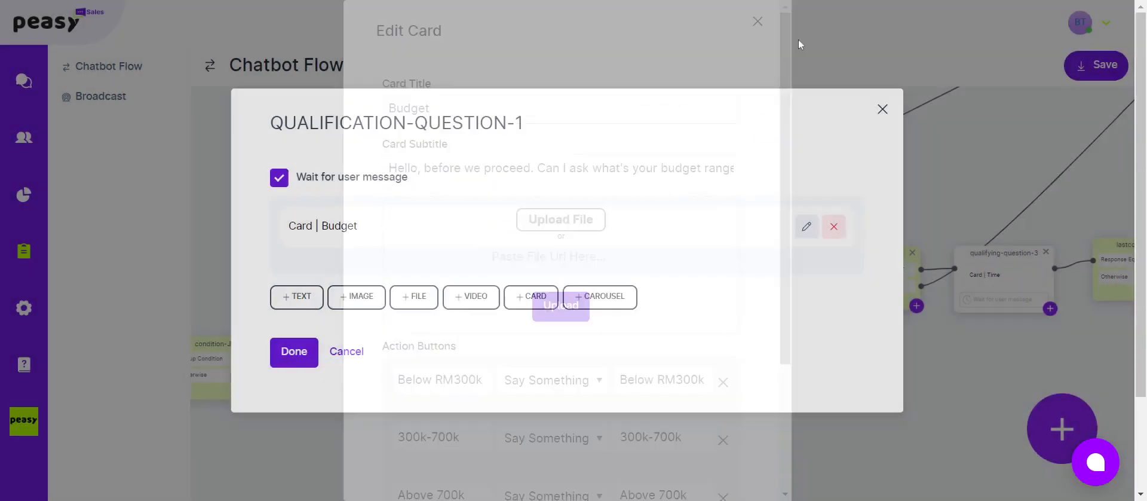
{"action": "left_click", "coordinate": [882, 110]}
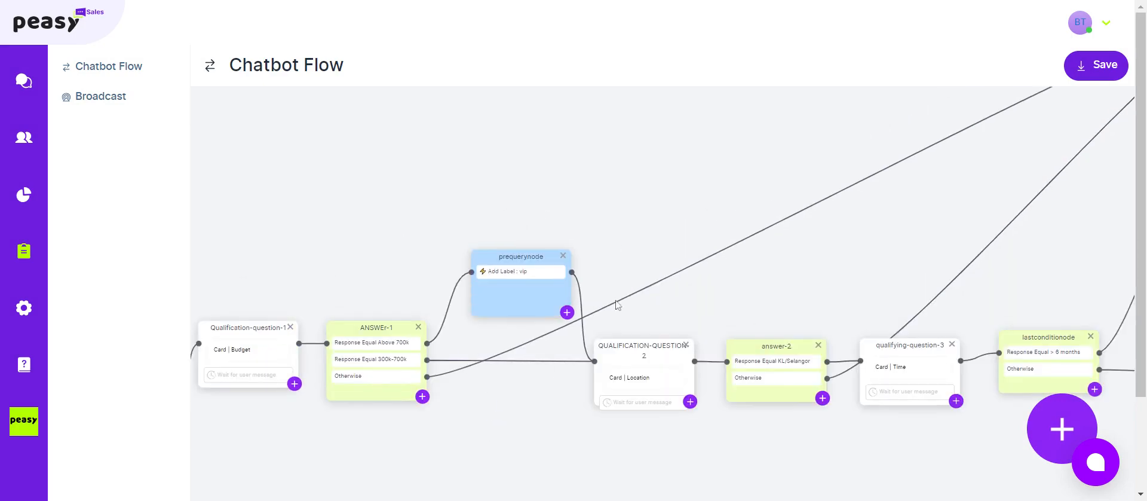
Step: Trace the Otherwise branch of ANSWEr-1 to the disqualify-lead action and return to the second qualification question
{"action": "left_click_drag", "start_coordinate": [980, 123], "coordinate": [687, 291]}
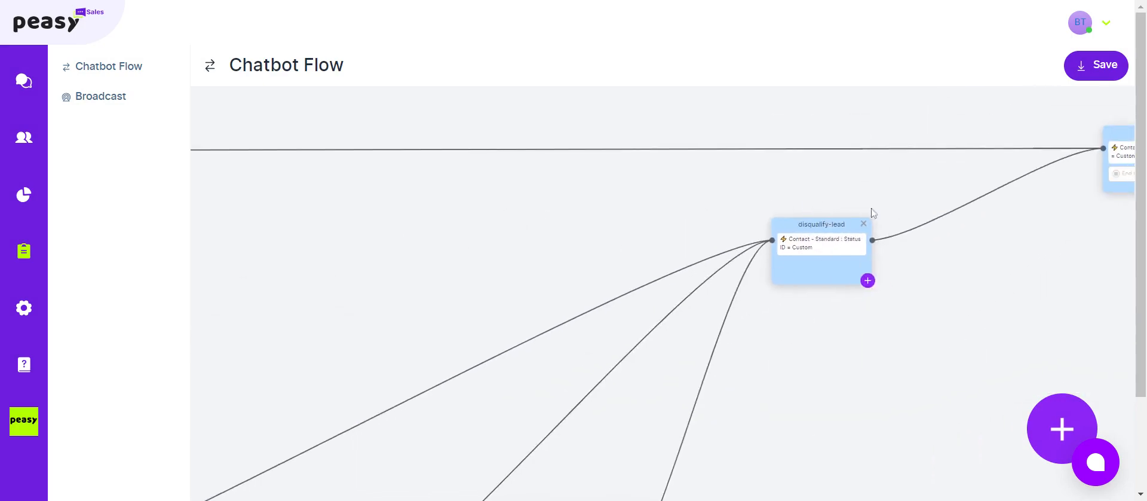
{"action": "left_click_drag", "start_coordinate": [487, 222], "coordinate": [929, 68]}
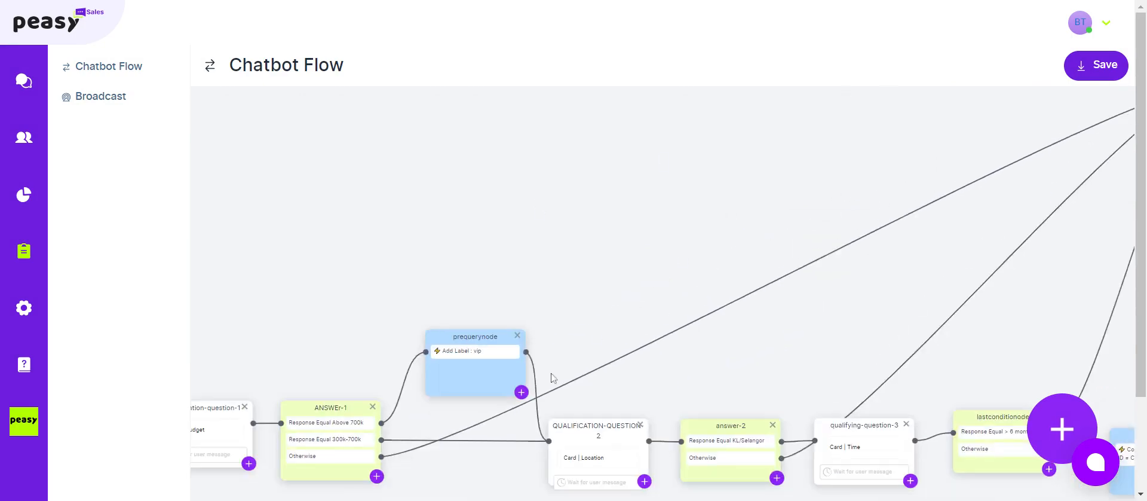
{"action": "left_click_drag", "start_coordinate": [544, 261], "coordinate": [575, 173]}
Step: Review the Location card in QUALIFICATION-QUESTION-2 and the response conditions in answer-2, and close both without changes
{"action": "double_click", "coordinate": [624, 364]}
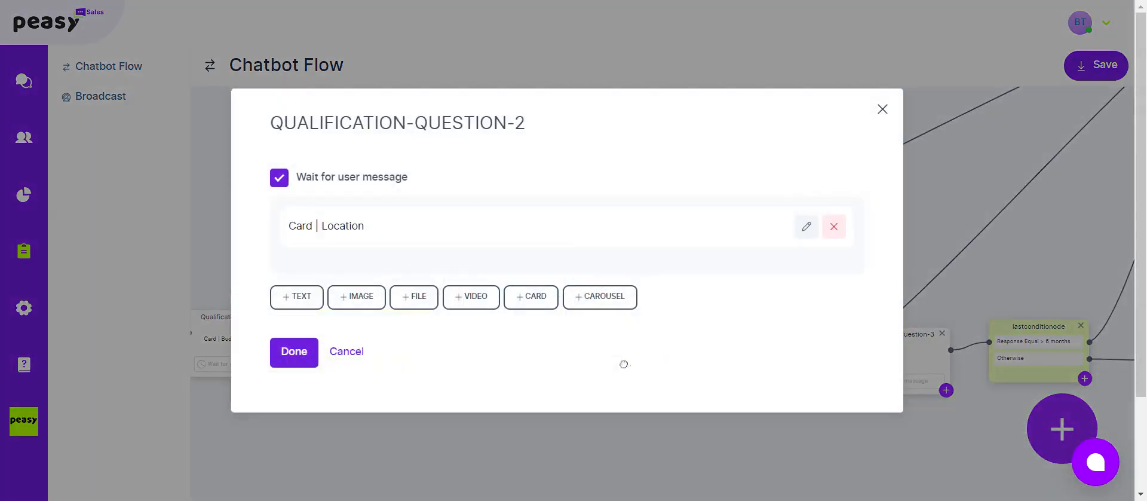
{"action": "left_click", "coordinate": [807, 225]}
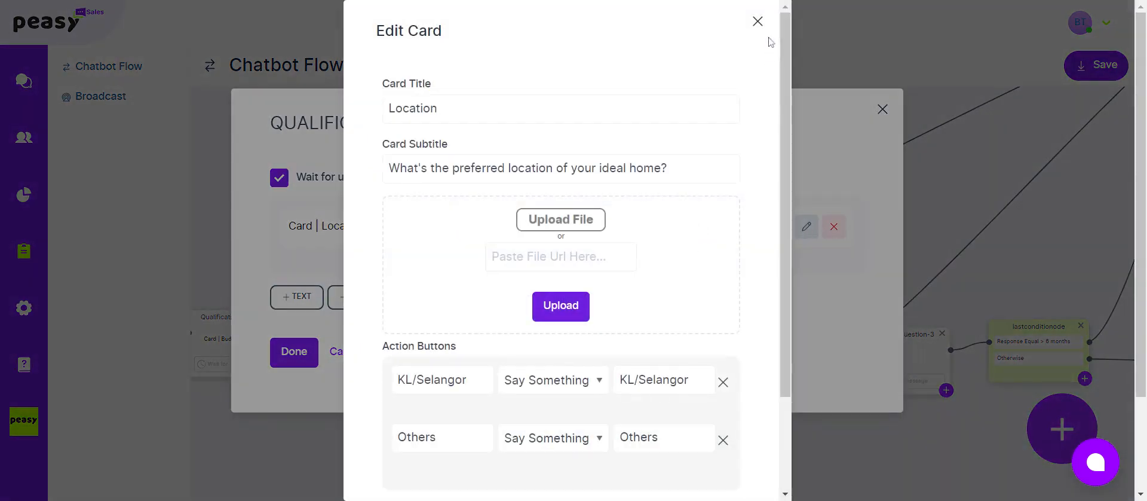
{"action": "left_click", "coordinate": [758, 21]}
{"action": "left_click", "coordinate": [882, 109]}
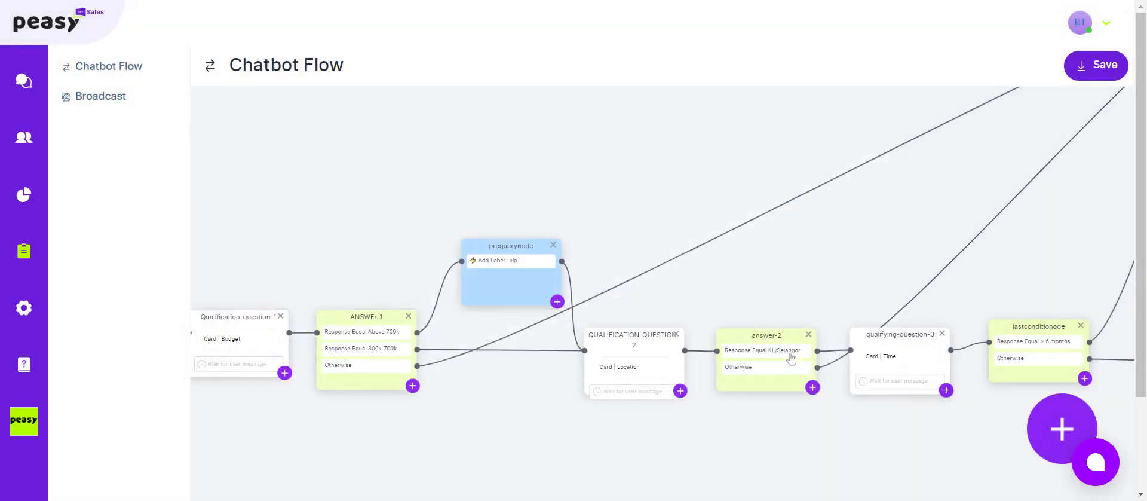
{"action": "left_click", "coordinate": [788, 358]}
{"action": "left_click", "coordinate": [882, 123]}
Step: Review the Time card's title, subtitle and action buttons in qualifying-question-3, and close the card and node without changes
{"action": "left_click_drag", "start_coordinate": [1030, 249], "coordinate": [803, 254]}
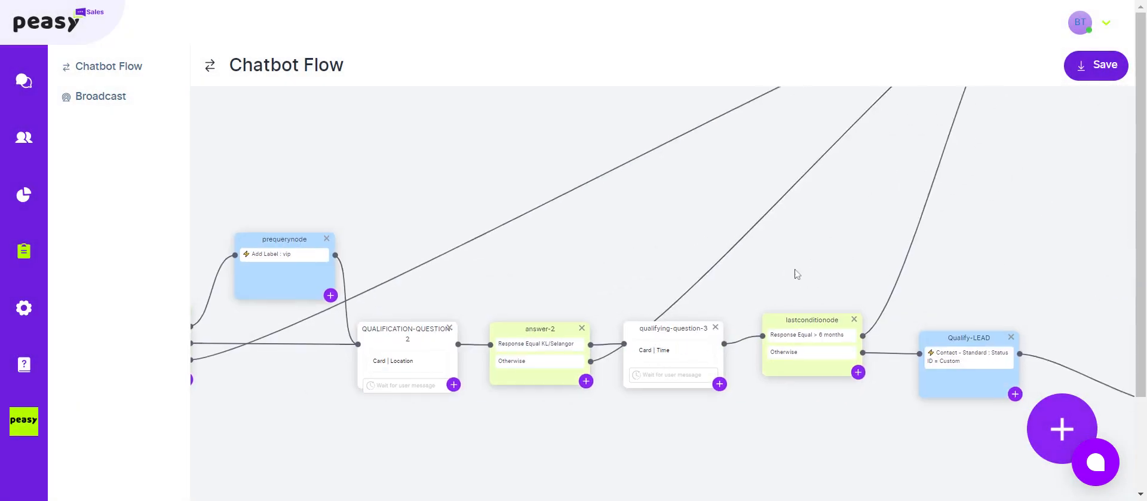
{"action": "left_click_drag", "start_coordinate": [848, 222], "coordinate": [730, 133]}
{"action": "left_click", "coordinate": [552, 246]}
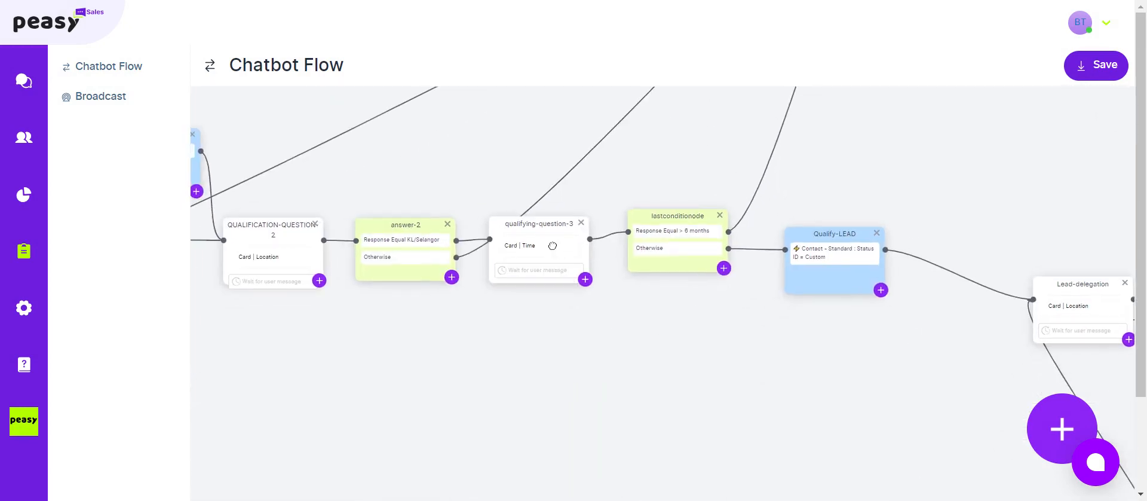
{"action": "double_click", "coordinate": [552, 245]}
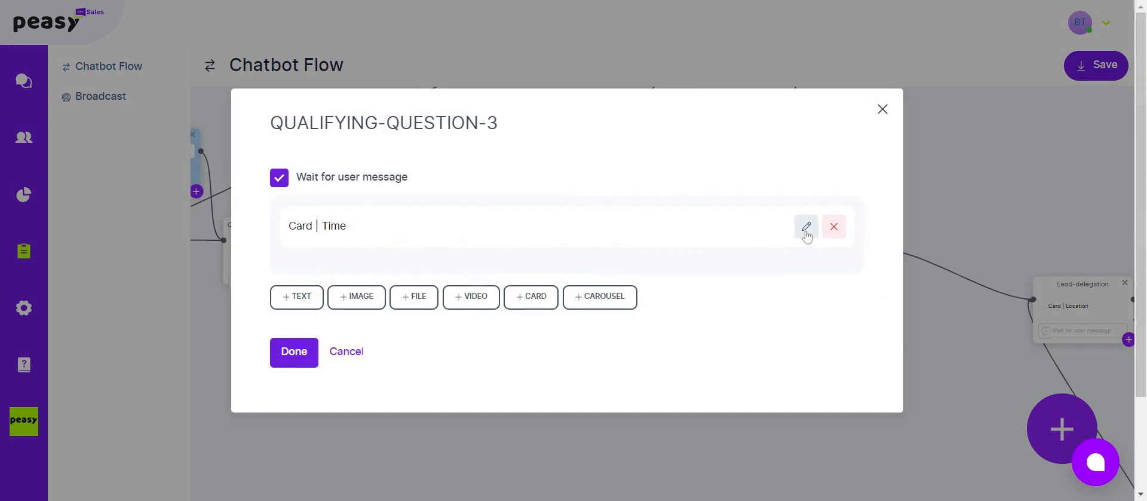
{"action": "left_click", "coordinate": [806, 226]}
{"action": "scroll", "coordinate": [637, 239], "scroll_direction": "down", "scroll_amount": 3}
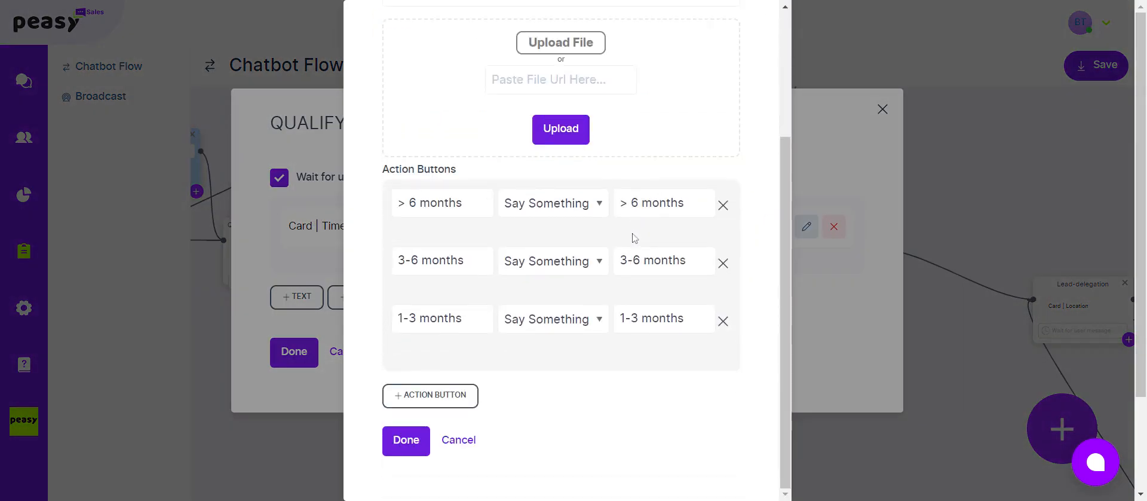
{"action": "scroll", "coordinate": [634, 237], "scroll_direction": "up", "scroll_amount": 3}
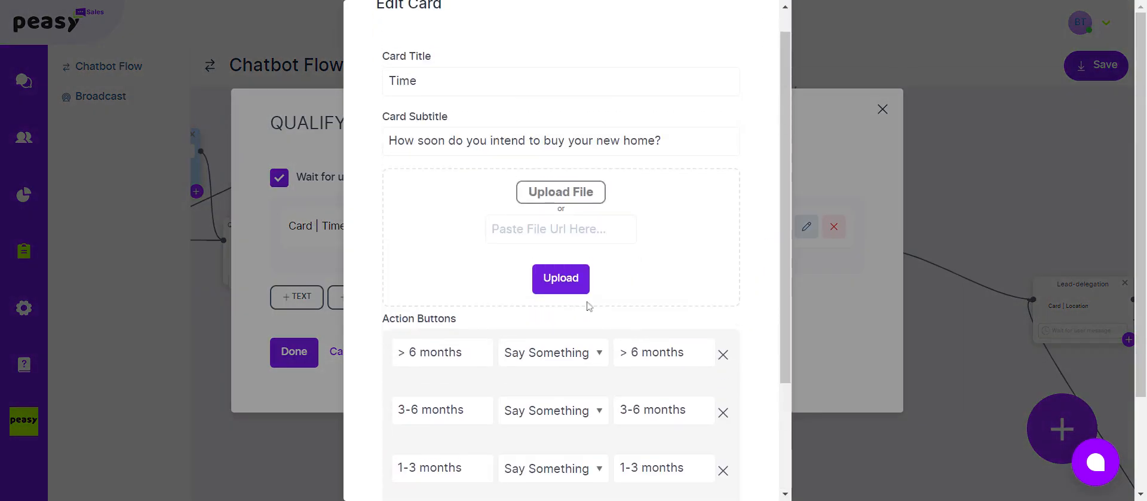
{"action": "scroll", "coordinate": [660, 260], "scroll_direction": "up", "scroll_amount": 2}
{"action": "left_click", "coordinate": [756, 21]}
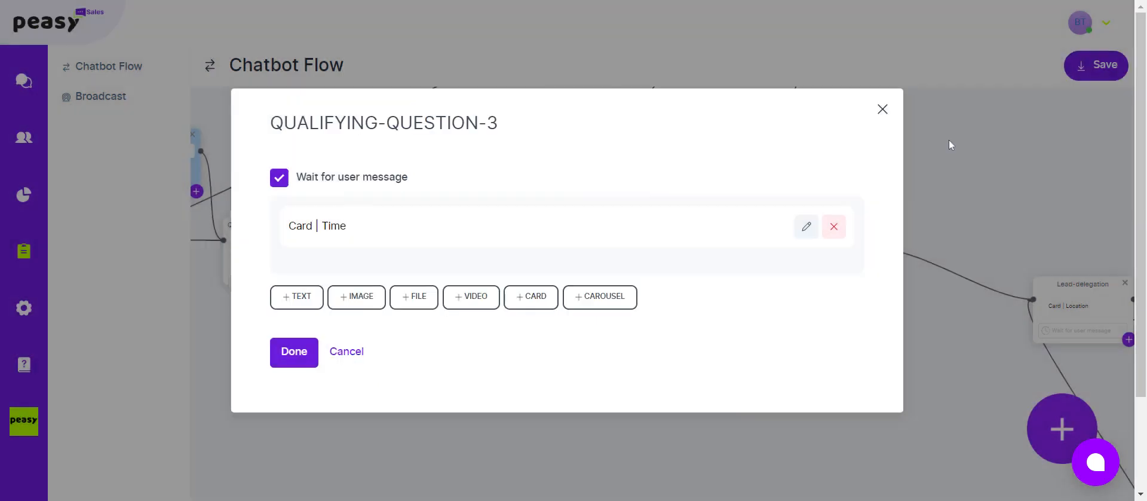
{"action": "left_click", "coordinate": [887, 114]}
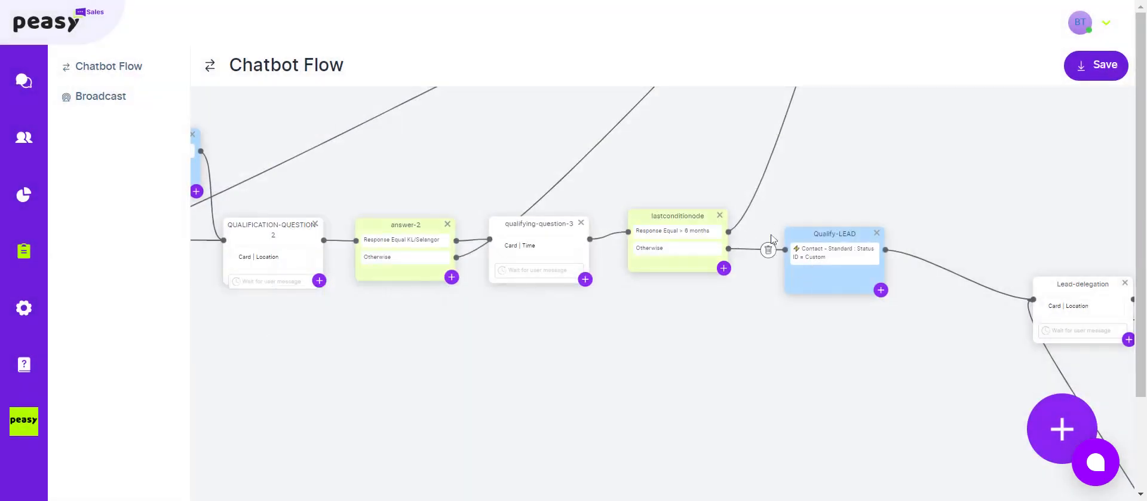
Step: Examine how lastconditionode branches to disqualify-lead and Qualify-LEAD, and trace the flow from Lead-delegation back to Qualification-question-1
{"action": "left_click_drag", "start_coordinate": [827, 164], "coordinate": [662, 378]}
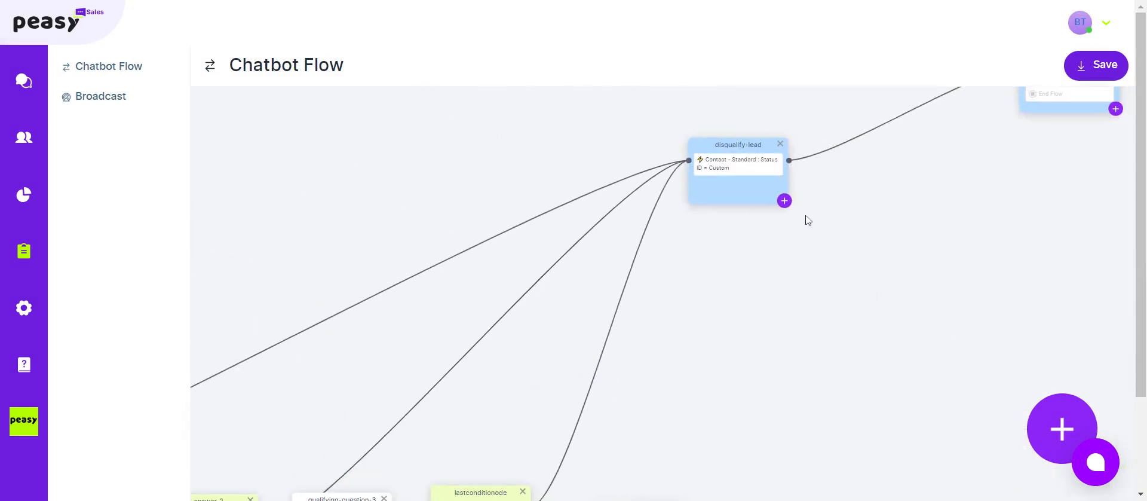
{"action": "left_click_drag", "start_coordinate": [758, 339], "coordinate": [776, 162]}
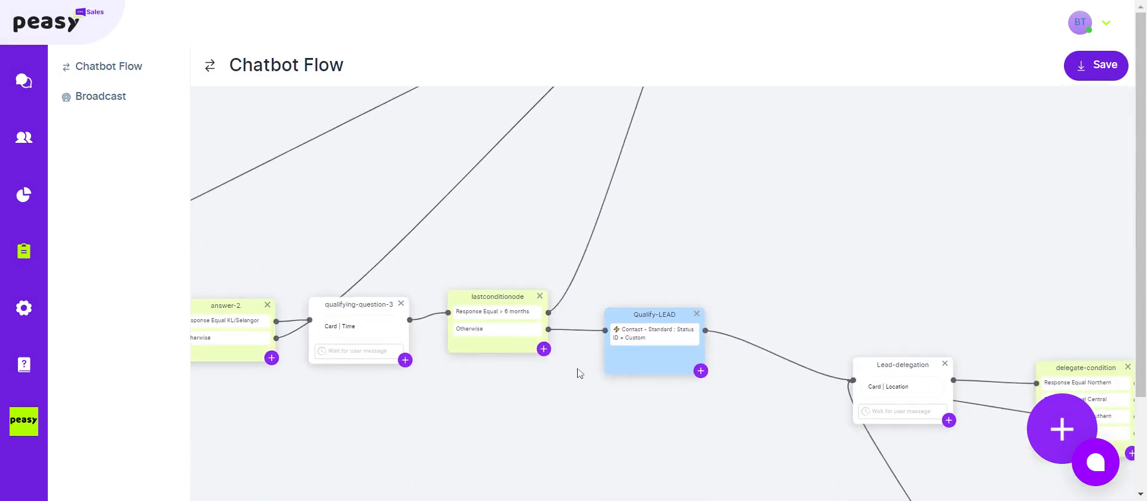
{"action": "left_click_drag", "start_coordinate": [859, 290], "coordinate": [447, 179]}
{"action": "left_click_drag", "start_coordinate": [520, 171], "coordinate": [1066, 212]}
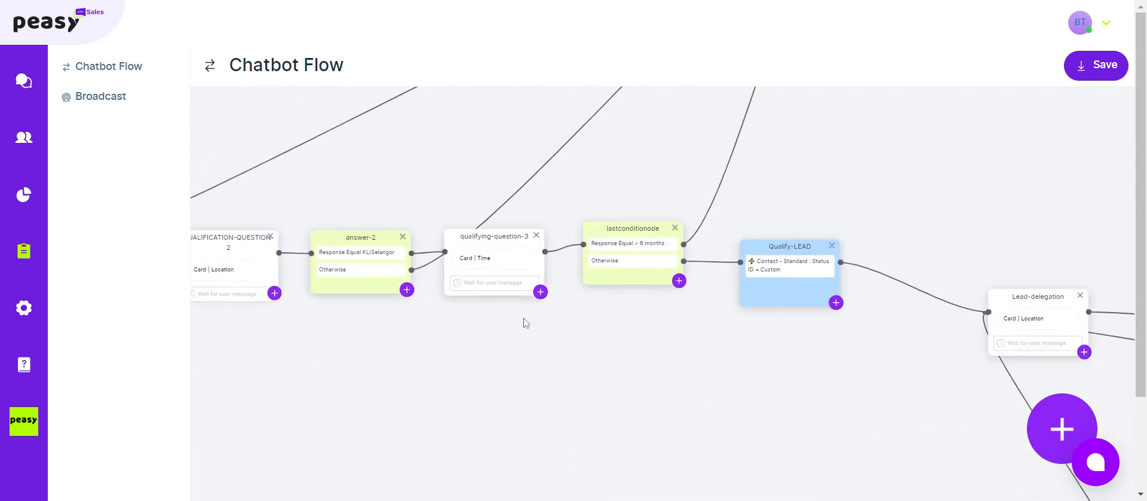
{"action": "scroll", "coordinate": [535, 330], "scroll_direction": "down", "scroll_amount": 2}
{"action": "left_click_drag", "start_coordinate": [498, 355], "coordinate": [766, 343]}
{"action": "scroll", "coordinate": [766, 347], "scroll_direction": "down", "scroll_amount": 1}
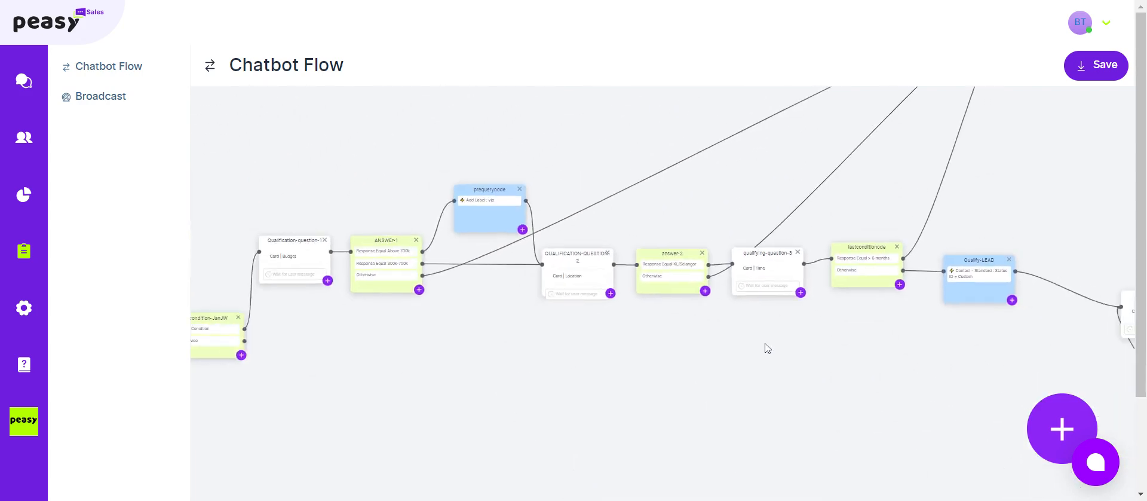
{"action": "left_click_drag", "start_coordinate": [412, 378], "coordinate": [604, 389]}
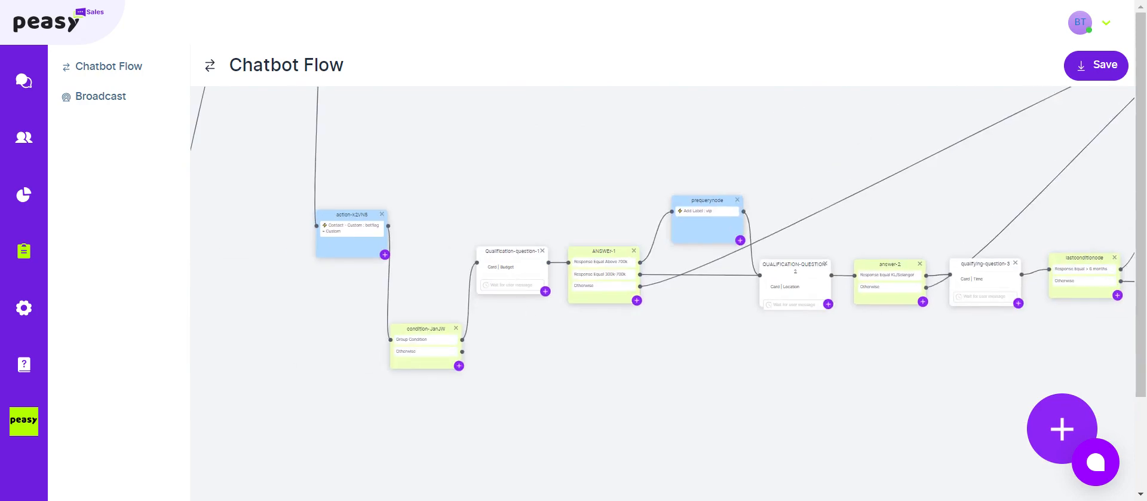
Step: Open the Budget card in Qualification-question-1 for editing and change its title to "Income"
{"action": "left_click", "coordinate": [512, 281]}
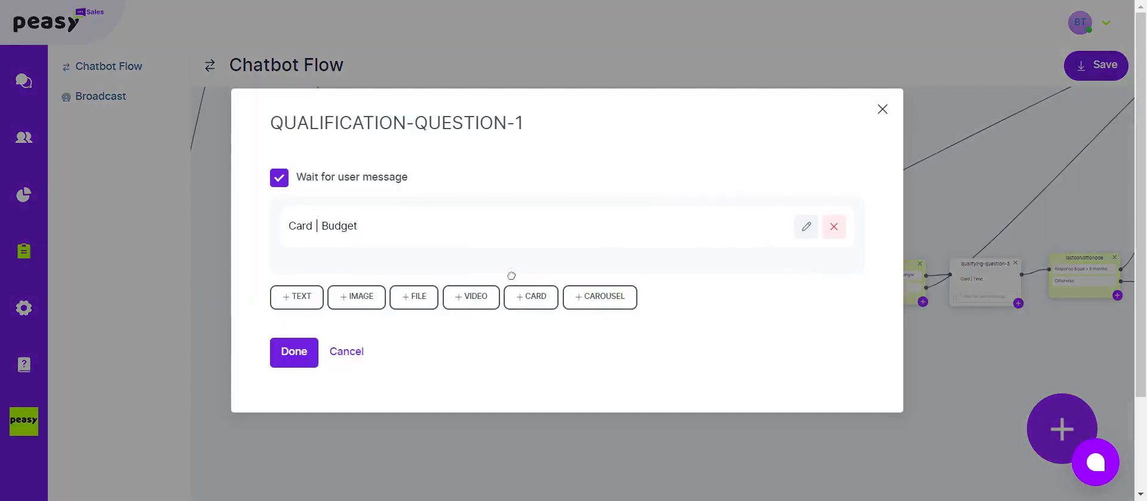
{"action": "left_click", "coordinate": [806, 226]}
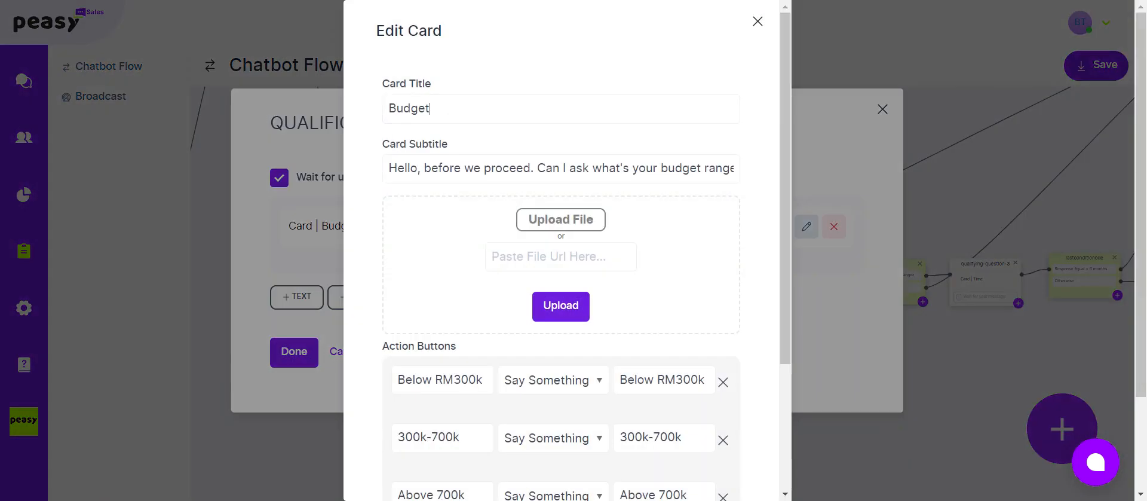
{"action": "left_click", "coordinate": [460, 170]}
{"action": "key", "text": "ctrl+a"}
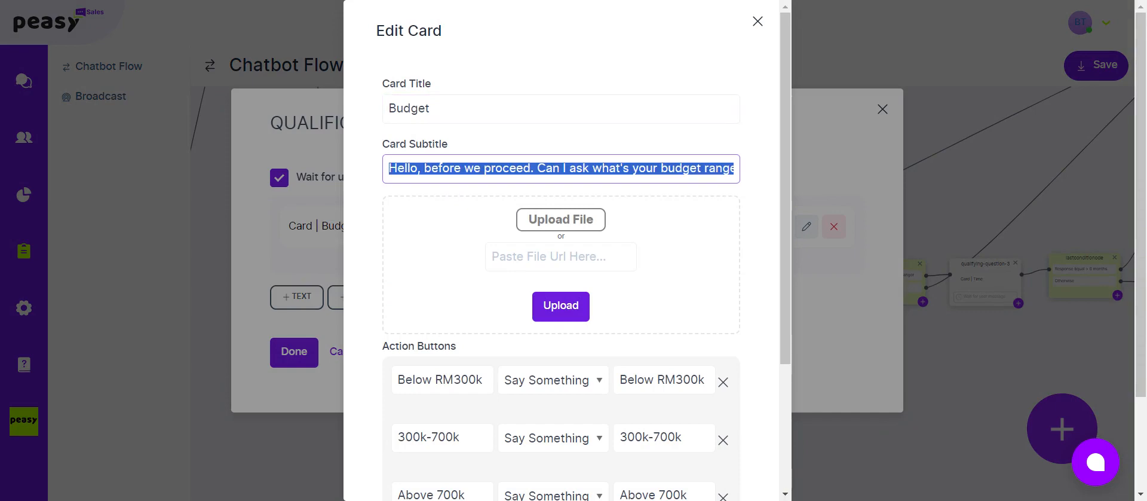
{"action": "left_click", "coordinate": [484, 109]}
{"action": "key", "text": "ctrl+a"}
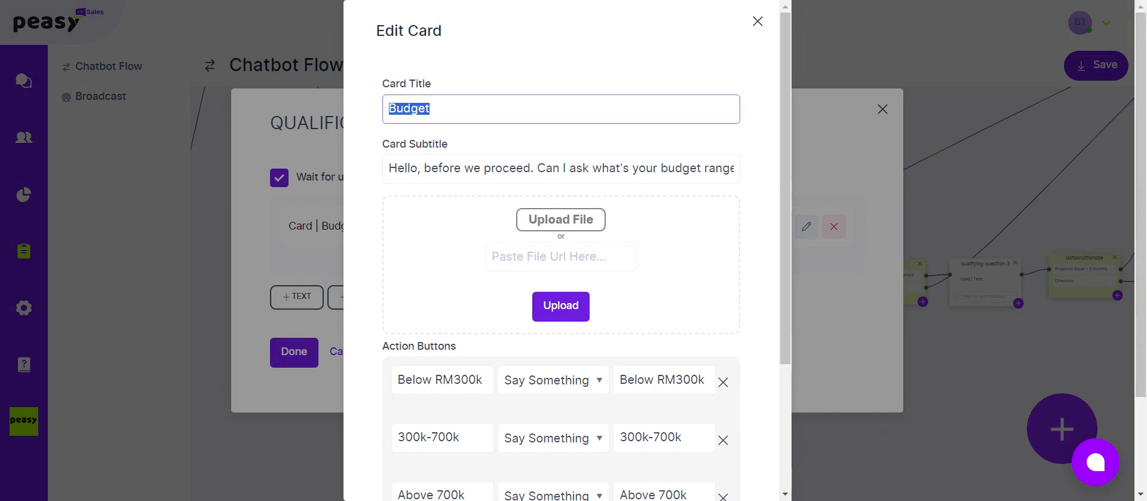
{"action": "type", "text": "Income"}
Step: Replace the card's subtitle with "What's your annual income?"
{"action": "key", "text": "Tab"}
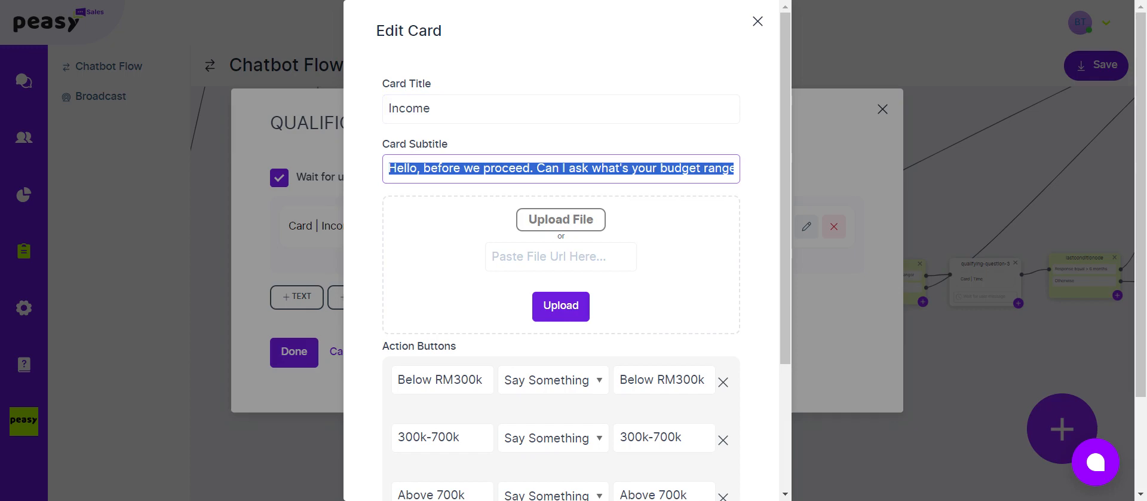
{"action": "type", "text": "H"}
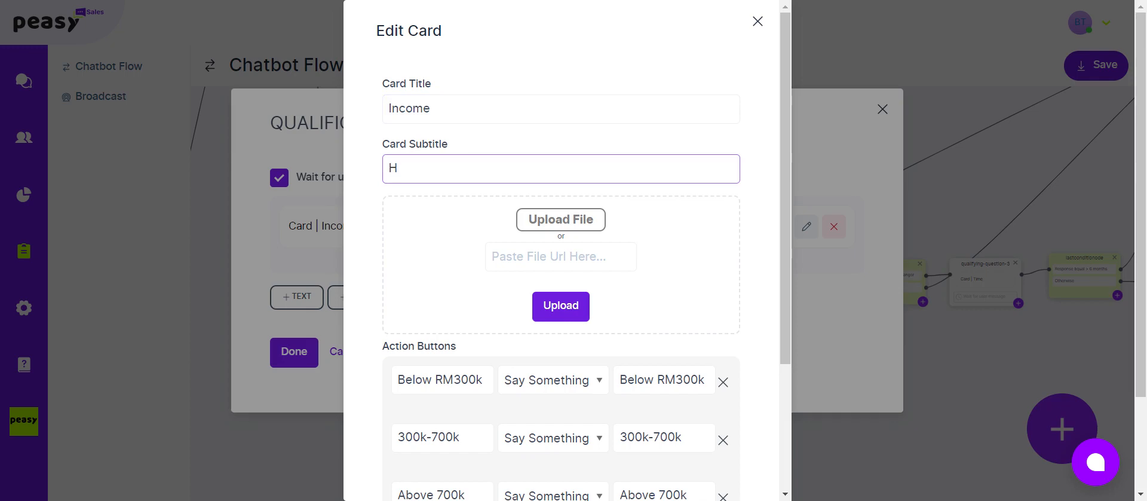
{"action": "key", "text": "BackSpace"}
{"action": "type", "text": "What's your income"}
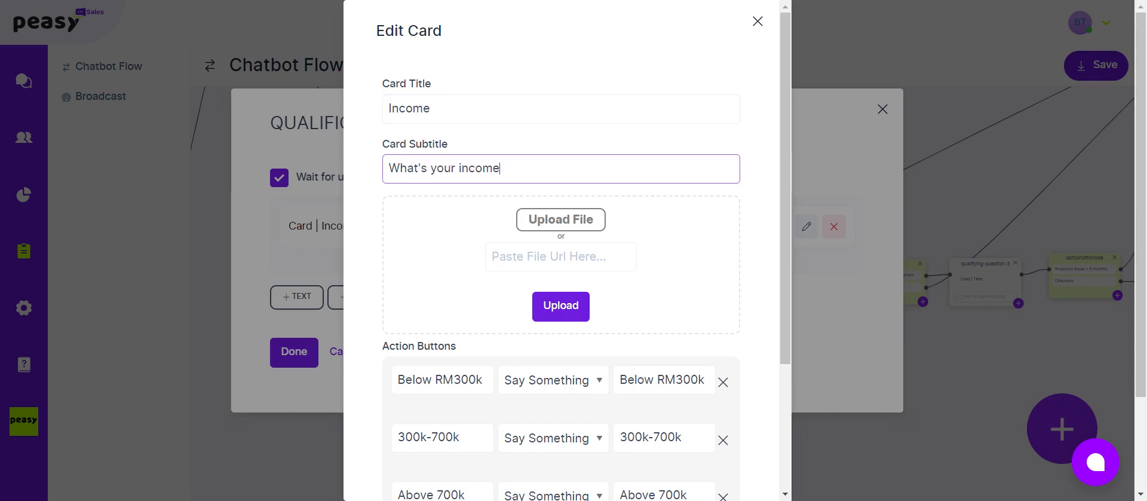
{"action": "type", "text": "?"}
{"action": "scroll", "coordinate": [516, 314], "scroll_direction": "down", "scroll_amount": 3}
{"action": "scroll", "coordinate": [477, 217], "scroll_direction": "up", "scroll_amount": 3}
{"action": "type", "text": "annual"}
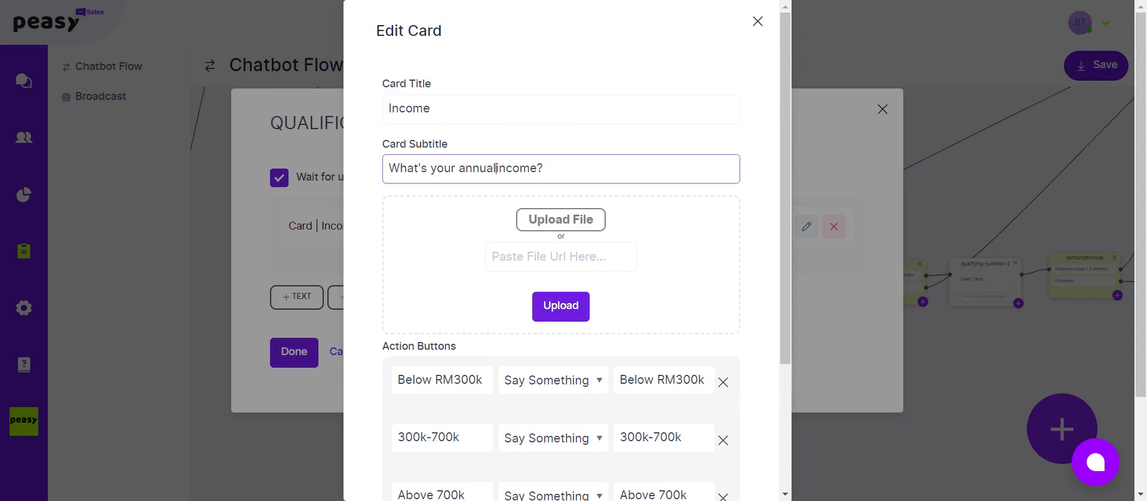
Step: Set both the label and the Say Something reply of the first action button to "Below 50k"
{"action": "left_click", "coordinate": [442, 380]}
{"action": "key", "text": "ctrl+a"}
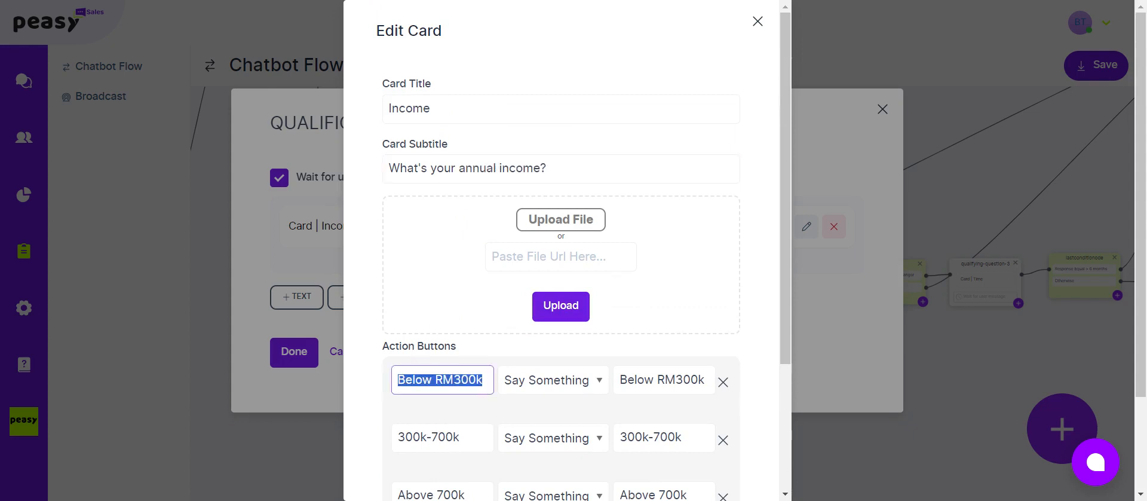
{"action": "type", "text": "Below"}
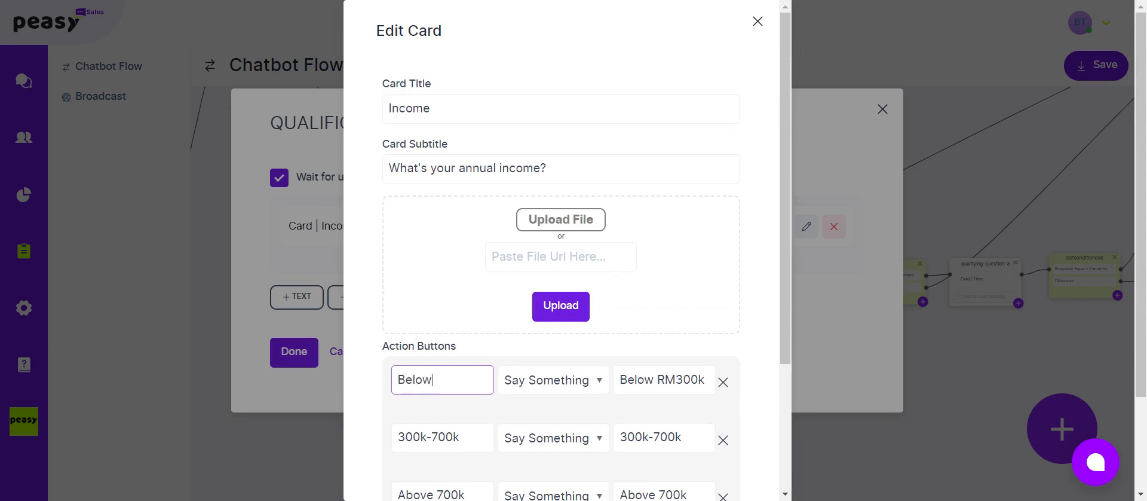
{"action": "type", "text": " 50k"}
{"action": "key", "text": "Tab"}
{"action": "key", "text": "Tab"}
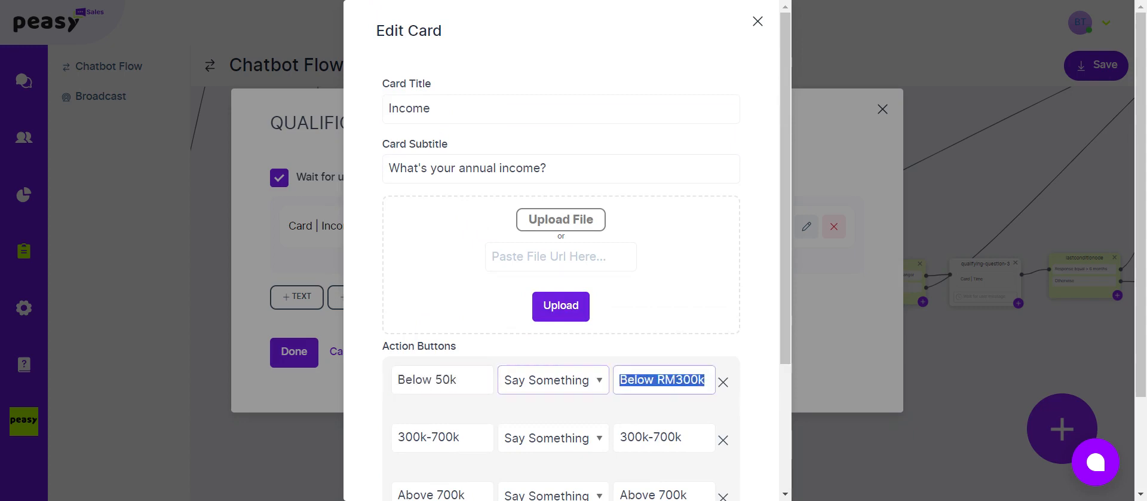
{"action": "type", "text": "Below 50k"}
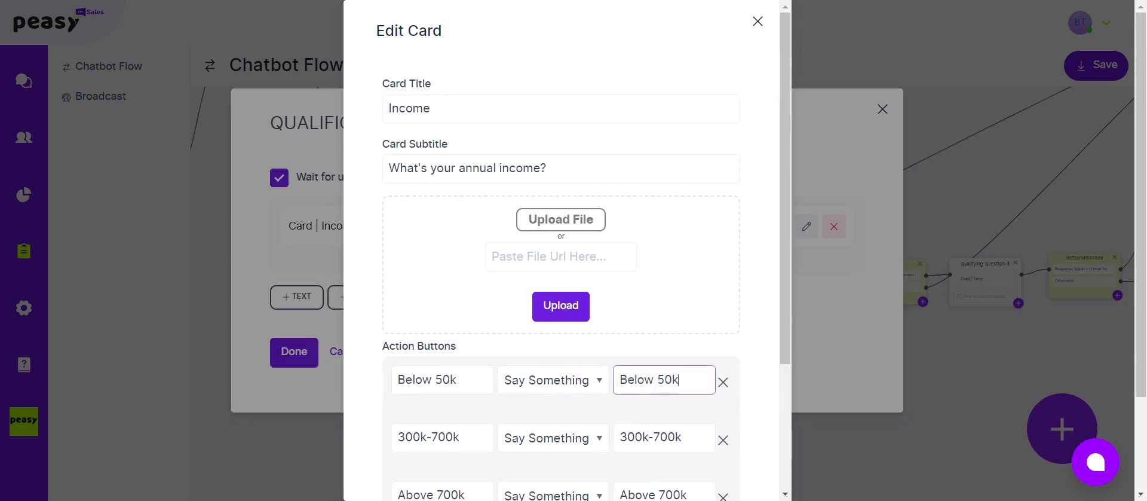
Step: Change the amount in the first action button's label and reply so both read "Below 30k"
{"action": "left_click_drag", "start_coordinate": [435, 380], "coordinate": [443, 380]}
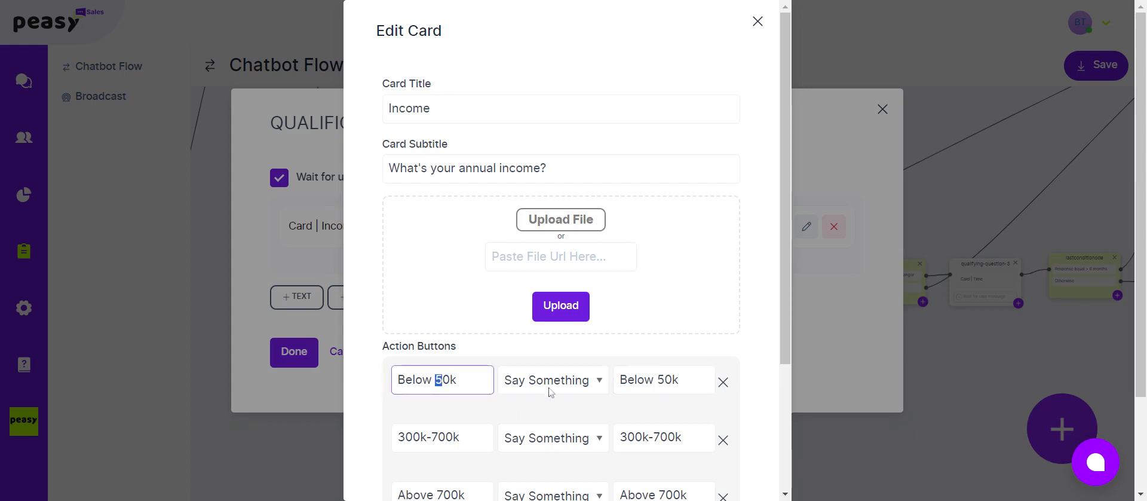
{"action": "type", "text": "3"}
{"action": "left_click_drag", "start_coordinate": [658, 380], "coordinate": [664, 380]}
{"action": "type", "text": "3"}
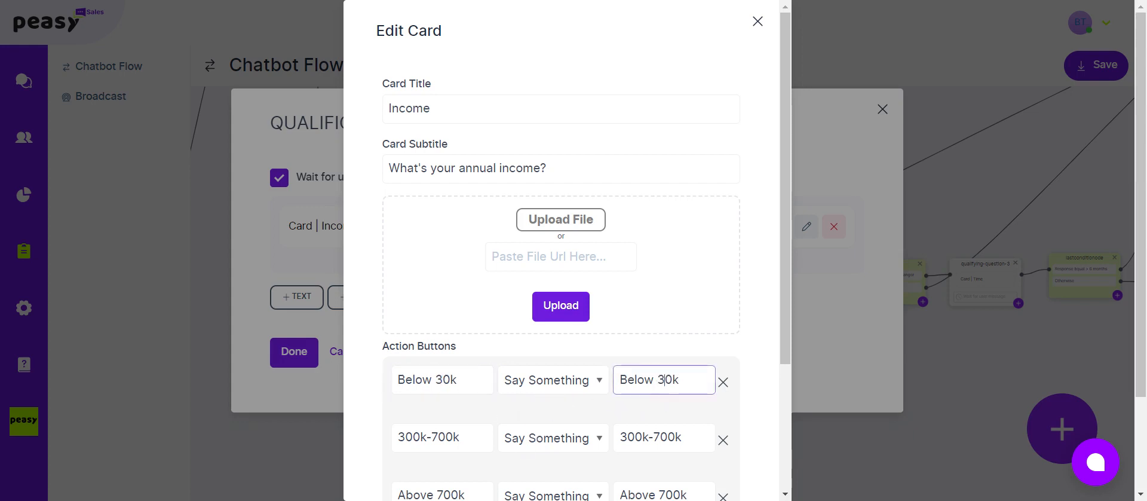
Step: Set both the label and the Say Something reply of the second action button to "30k-120k"
{"action": "left_click_drag", "start_coordinate": [413, 437], "coordinate": [460, 437]}
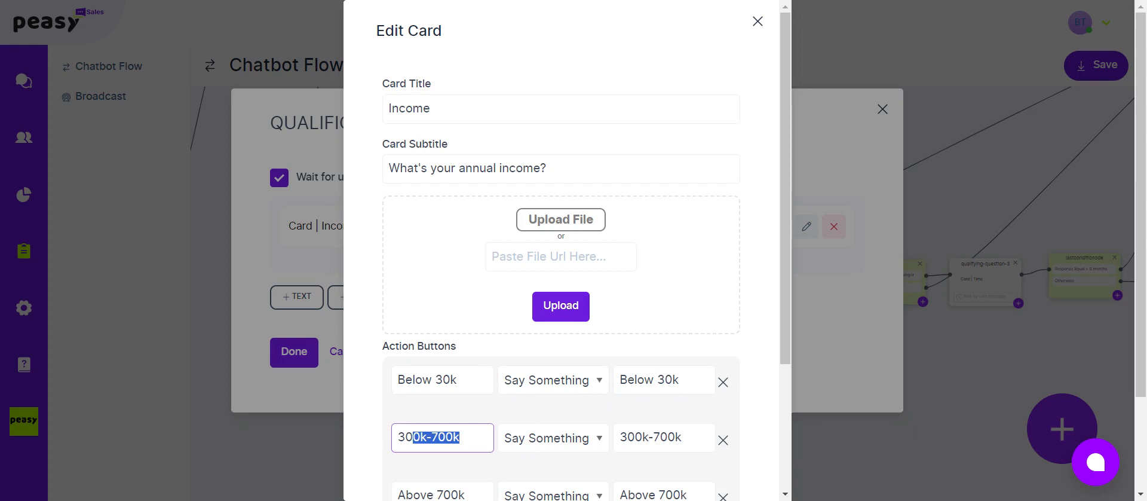
{"action": "type", "text": "k-"}
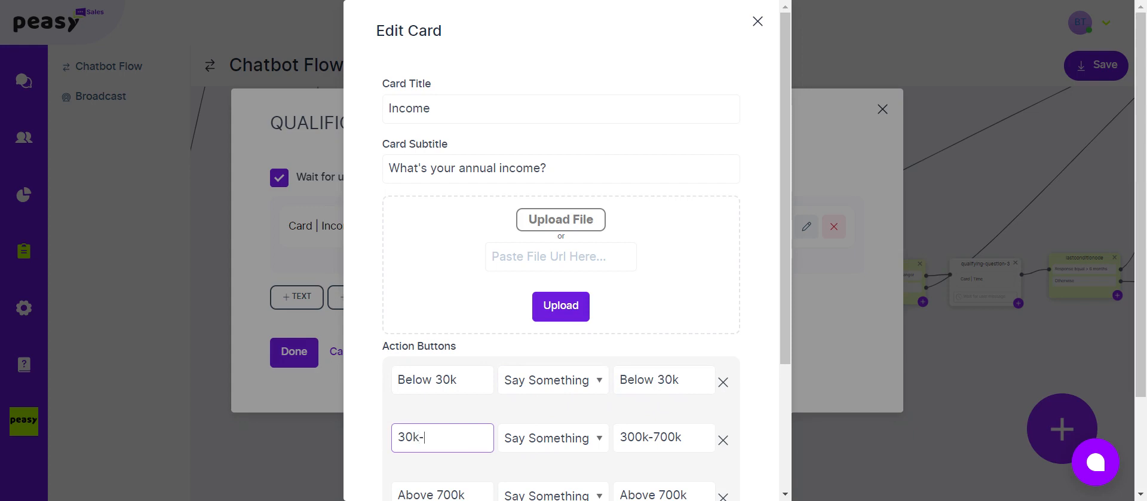
{"action": "type", "text": "120k"}
{"action": "left_click_drag", "start_coordinate": [682, 436], "coordinate": [619, 437]}
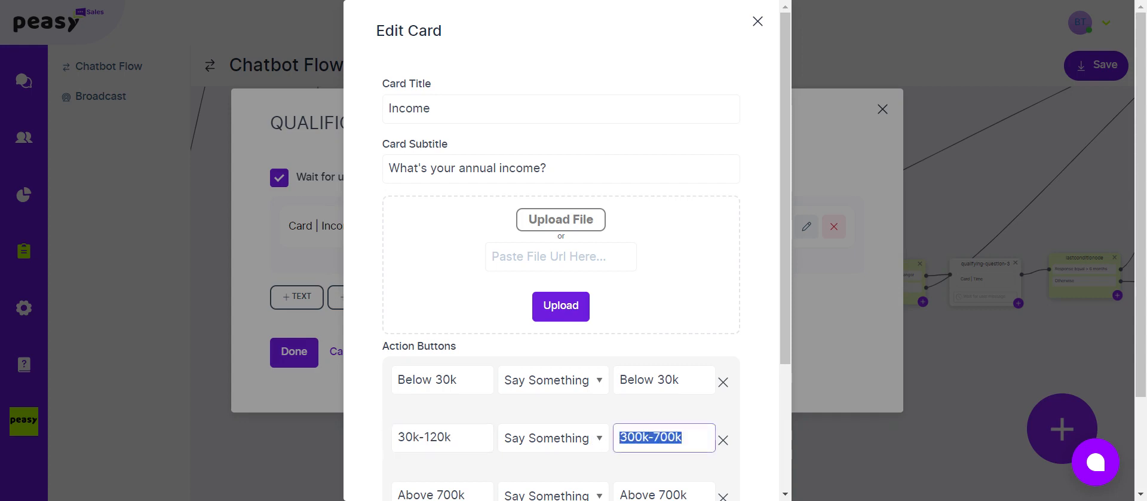
{"action": "type", "text": "30k-120"}
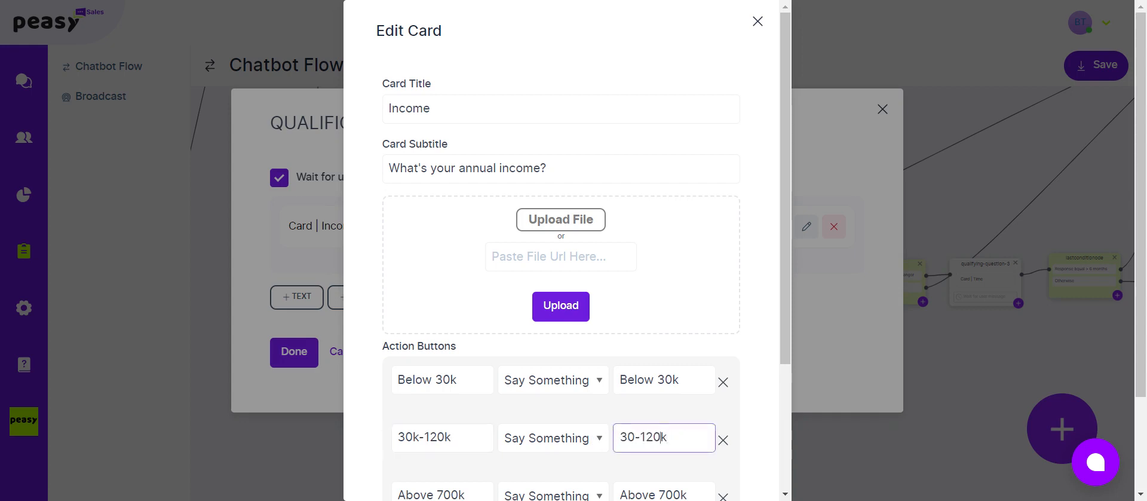
{"action": "type", "text": "k"}
Step: Set the third action button's label and reply to "Above 120k", and confirm the changes to the card and its node
{"action": "scroll", "coordinate": [478, 383], "scroll_direction": "down", "scroll_amount": 3}
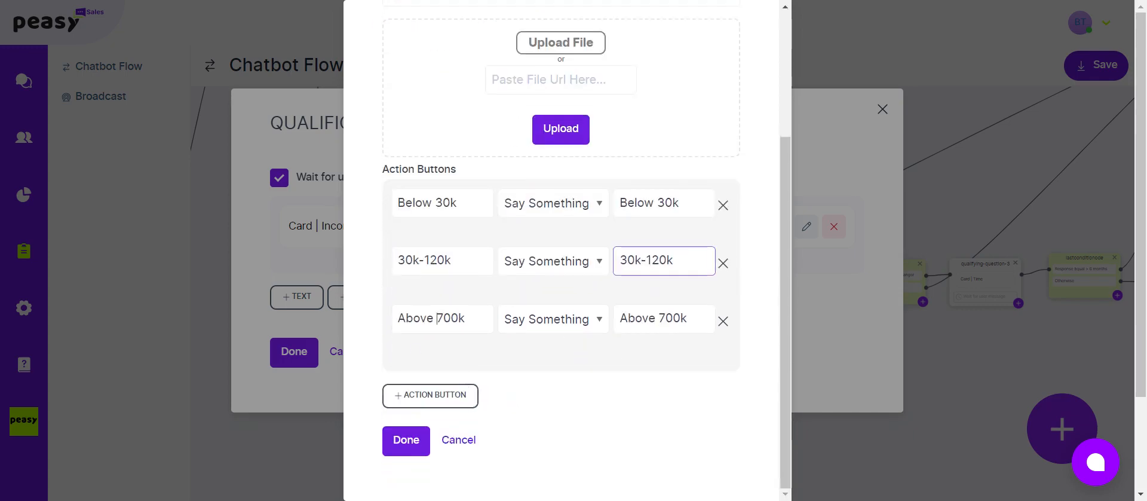
{"action": "double_click", "coordinate": [438, 317]}
{"action": "type", "text": "12"}
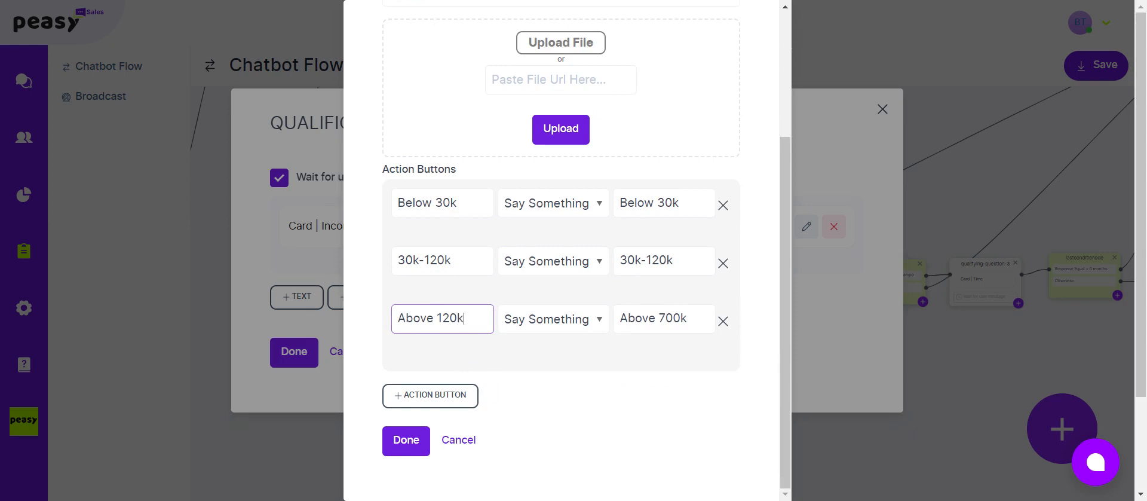
{"action": "left_click_drag", "start_coordinate": [659, 318], "coordinate": [689, 319]}
{"action": "key", "text": "BackSpace"}
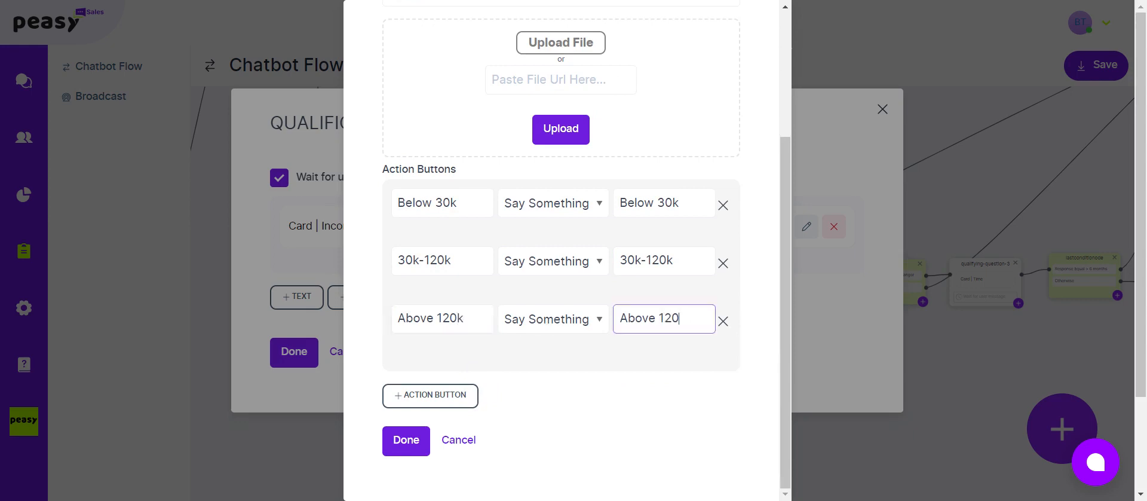
{"action": "left_click", "coordinate": [408, 441]}
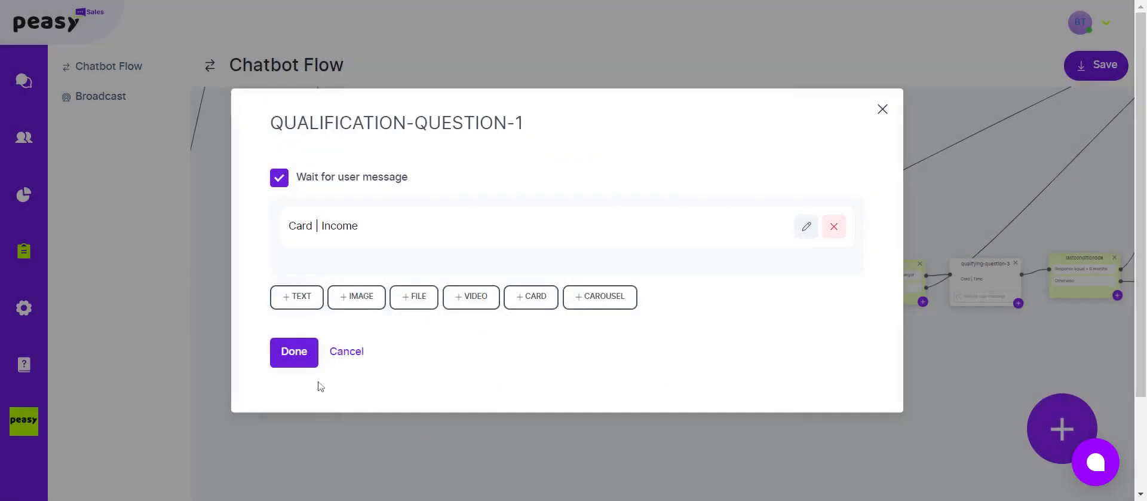
{"action": "left_click", "coordinate": [294, 352]}
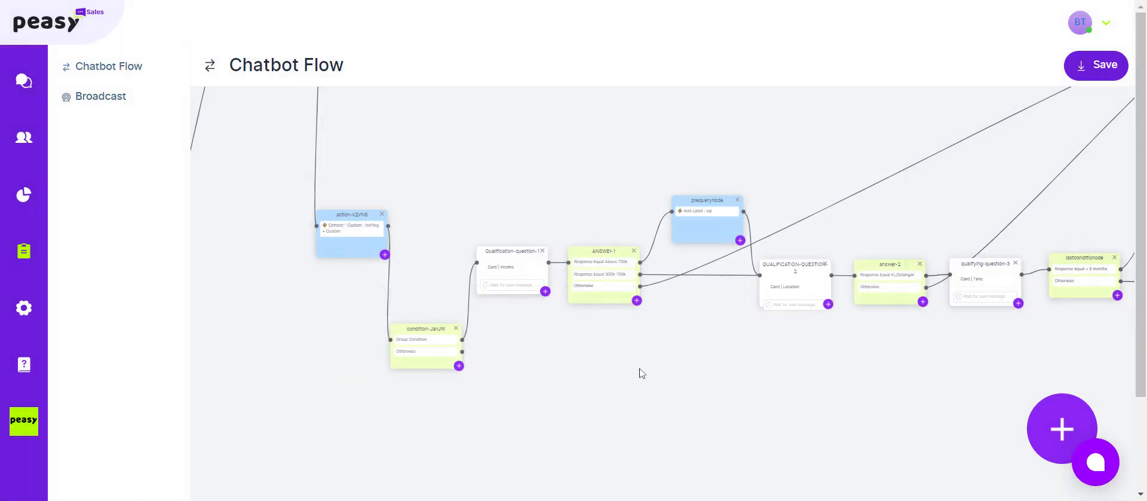
{"action": "left_click_drag", "start_coordinate": [638, 374], "coordinate": [539, 387]}
{"action": "double_click", "coordinate": [520, 275]}
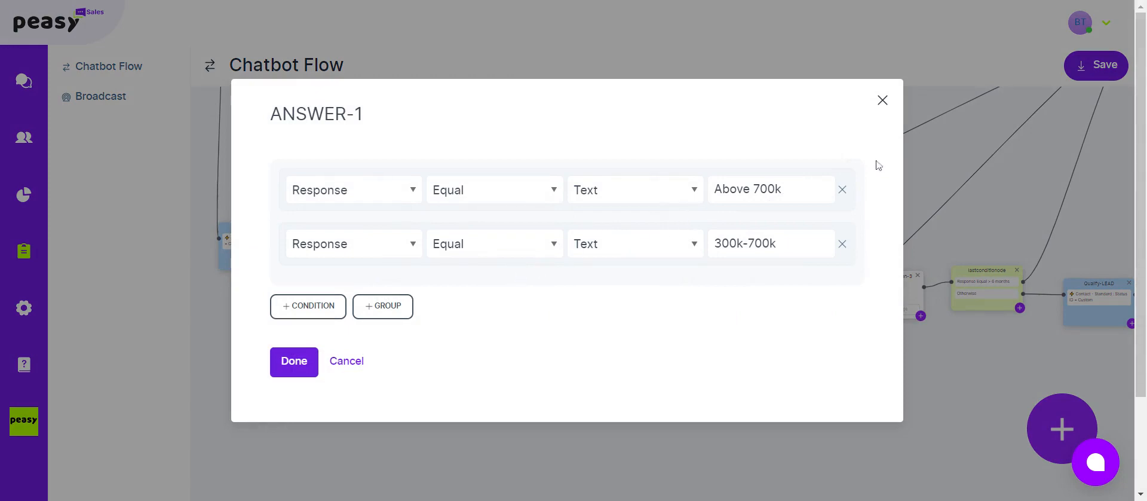
{"action": "left_click", "coordinate": [882, 100]}
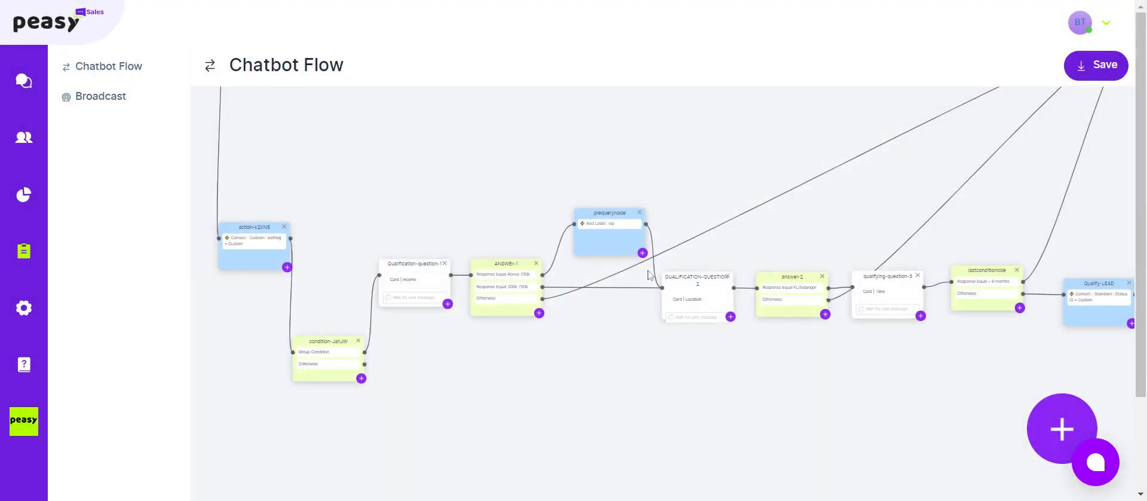
{"action": "double_click", "coordinate": [509, 271]}
{"action": "left_click_drag", "start_coordinate": [784, 189], "coordinate": [723, 189]}
{"action": "left_click", "coordinate": [880, 102]}
Step: Copy the "Above 120k" reply text from the Income card in Qualification-question-1 and close the node
{"action": "double_click", "coordinate": [398, 266]}
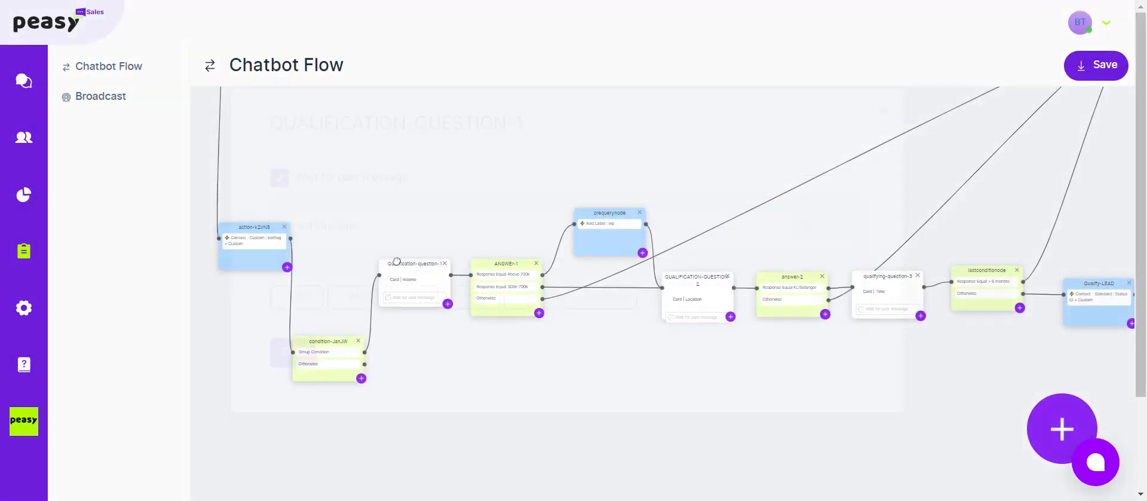
{"action": "left_click", "coordinate": [806, 226]}
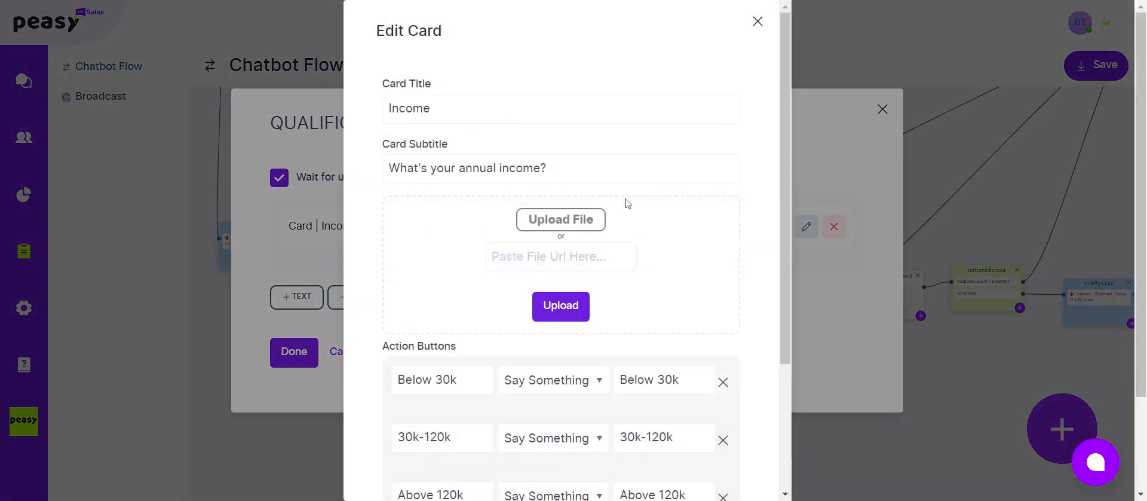
{"action": "scroll", "coordinate": [609, 388], "scroll_direction": "down", "scroll_amount": 3}
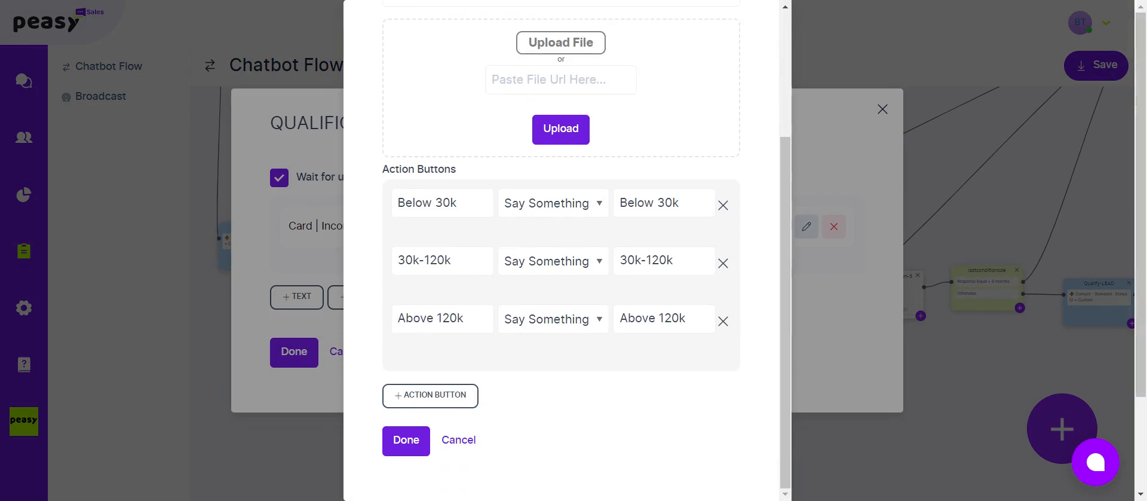
{"action": "left_click", "coordinate": [695, 204]}
{"action": "left_click_drag", "start_coordinate": [698, 319], "coordinate": [617, 319]}
{"action": "key", "text": "ctrl+c"}
{"action": "left_click", "coordinate": [831, 114]}
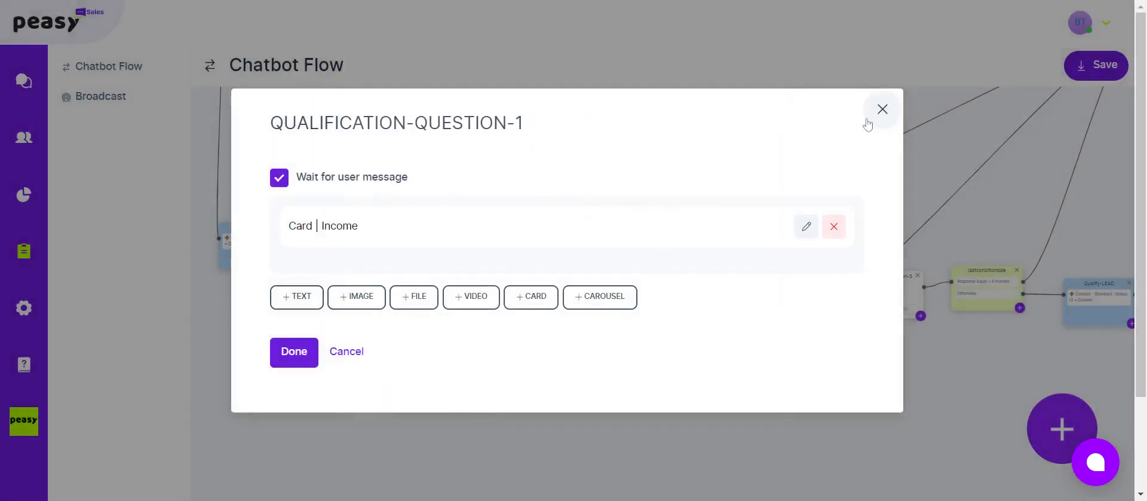
{"action": "left_click", "coordinate": [869, 121]}
Step: Replace the text of the first response condition in the Answer-1 node with the copied "Above 120k"
{"action": "left_click", "coordinate": [515, 282]}
{"action": "left_click_drag", "start_coordinate": [781, 189], "coordinate": [714, 189]}
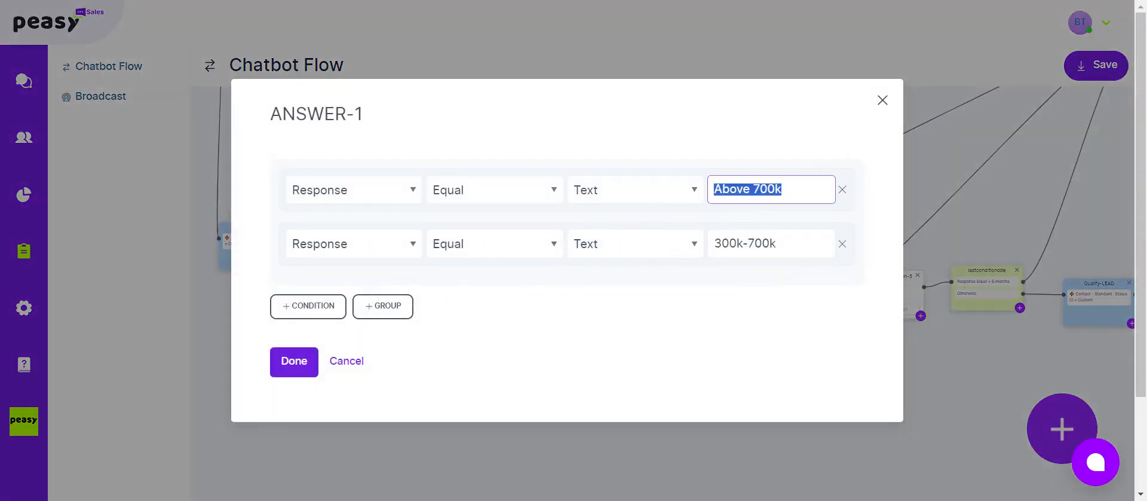
{"action": "key", "text": "ctrl+v"}
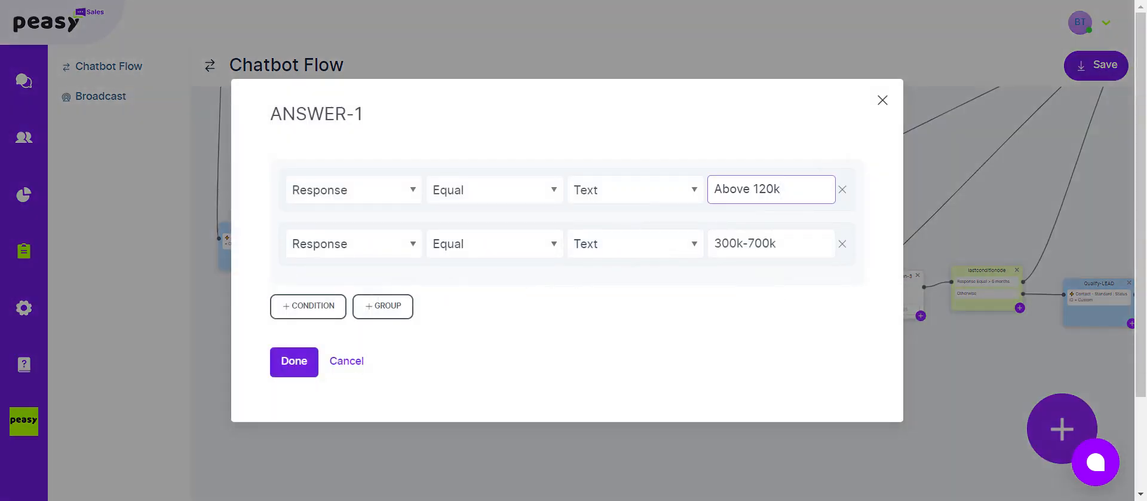
Step: Set the second response condition of Answer-1 to "30k-120k" and confirm the node's changes
{"action": "left_click", "coordinate": [736, 243]}
{"action": "key", "text": "BackSpace"}
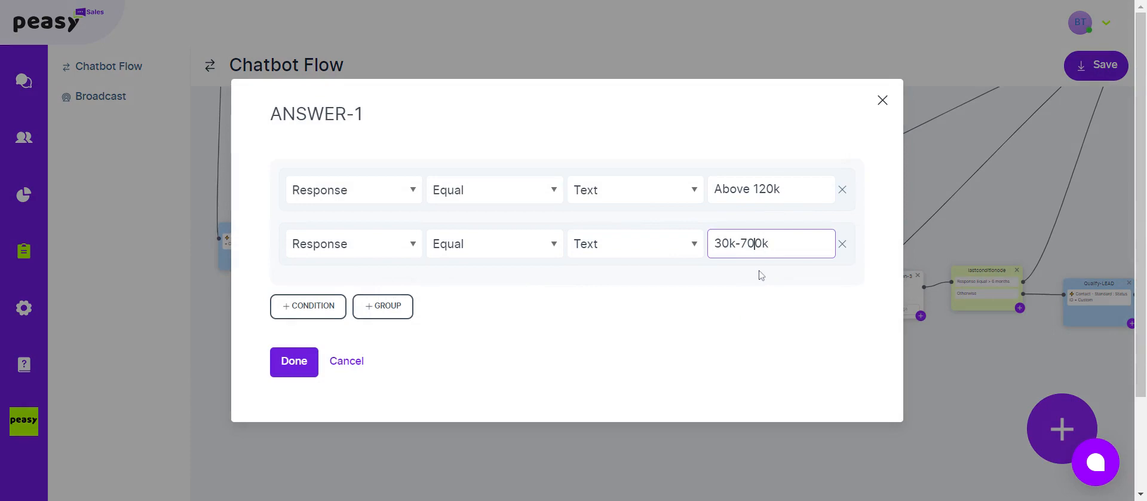
{"action": "key", "text": "Right"}
{"action": "key", "text": "shift+Left"}
{"action": "key", "text": "shift+Left"}
{"action": "type", "text": "120"}
{"action": "left_click", "coordinate": [296, 361]}
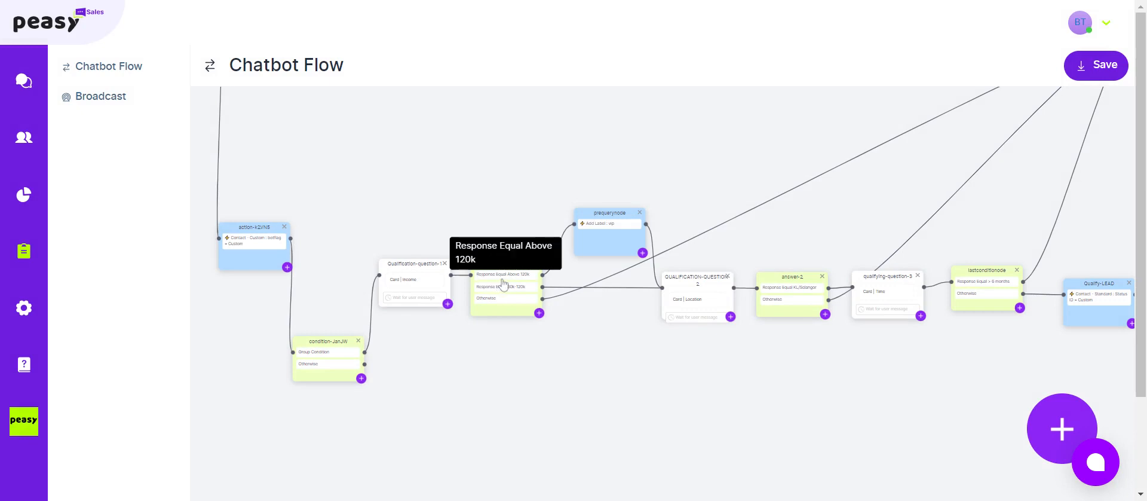
Step: Trace where the Answer-1 responses lead, examining the prequerynode label action, the disqualify-lead connection and Qualification-question-2
{"action": "left_click", "coordinate": [599, 230]}
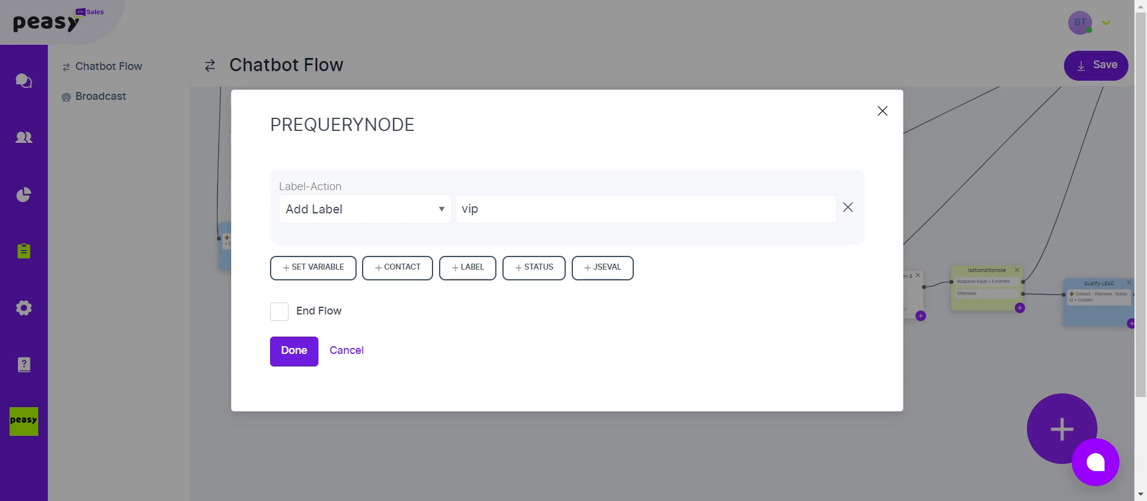
{"action": "left_click", "coordinate": [882, 110]}
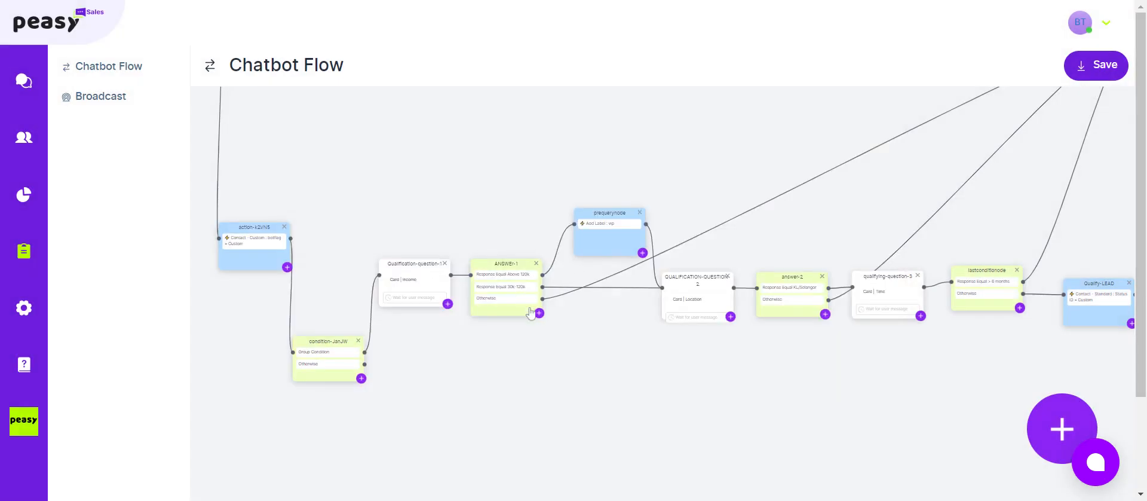
{"action": "left_click", "coordinate": [524, 291]}
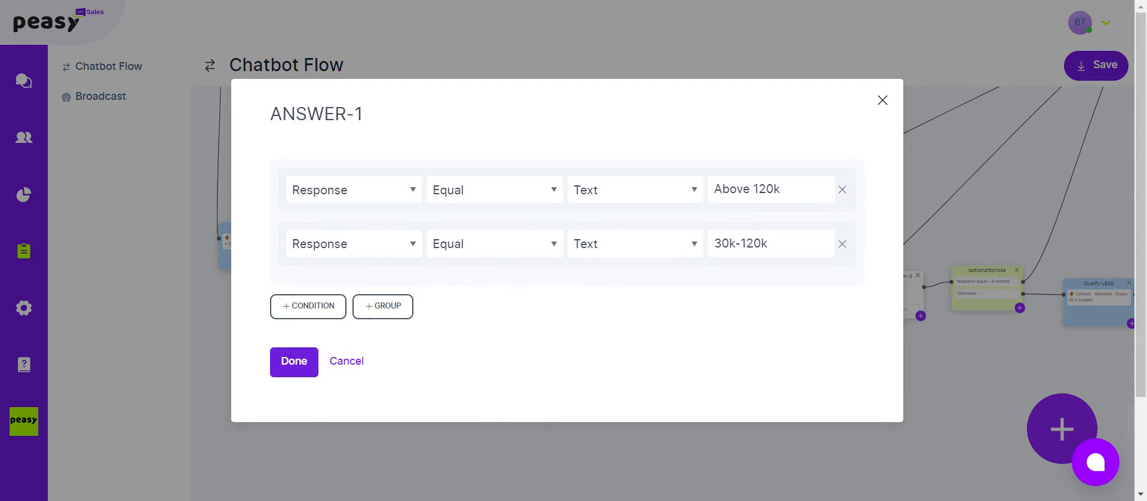
{"action": "left_click", "coordinate": [877, 109]}
{"action": "left_click_drag", "start_coordinate": [965, 166], "coordinate": [792, 246]}
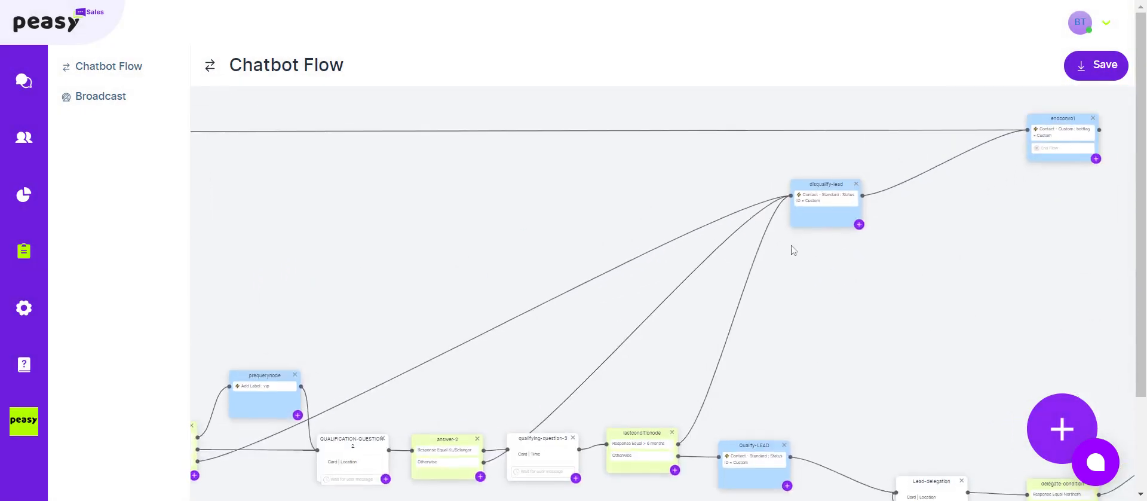
{"action": "left_click_drag", "start_coordinate": [431, 258], "coordinate": [667, 166]}
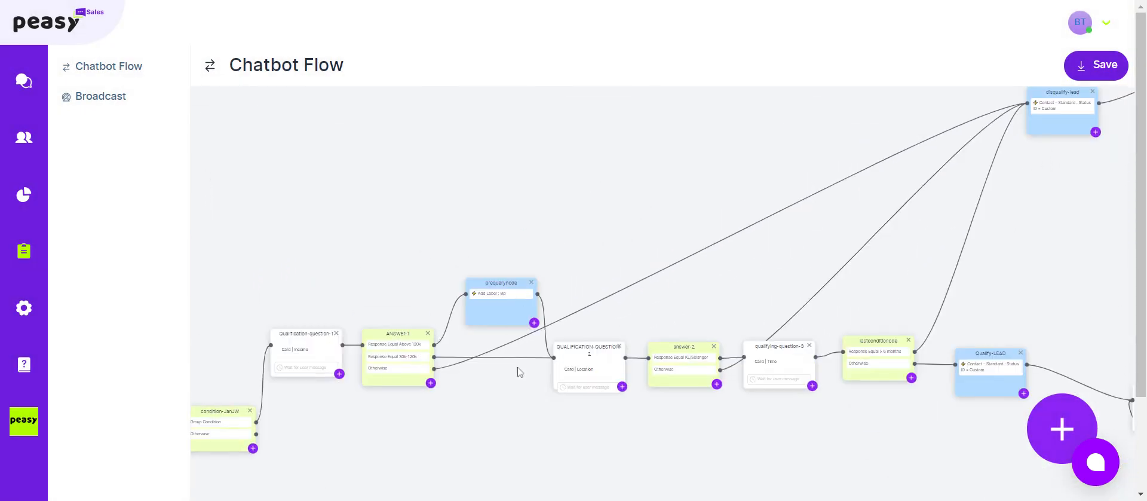
{"action": "left_click", "coordinate": [577, 365]}
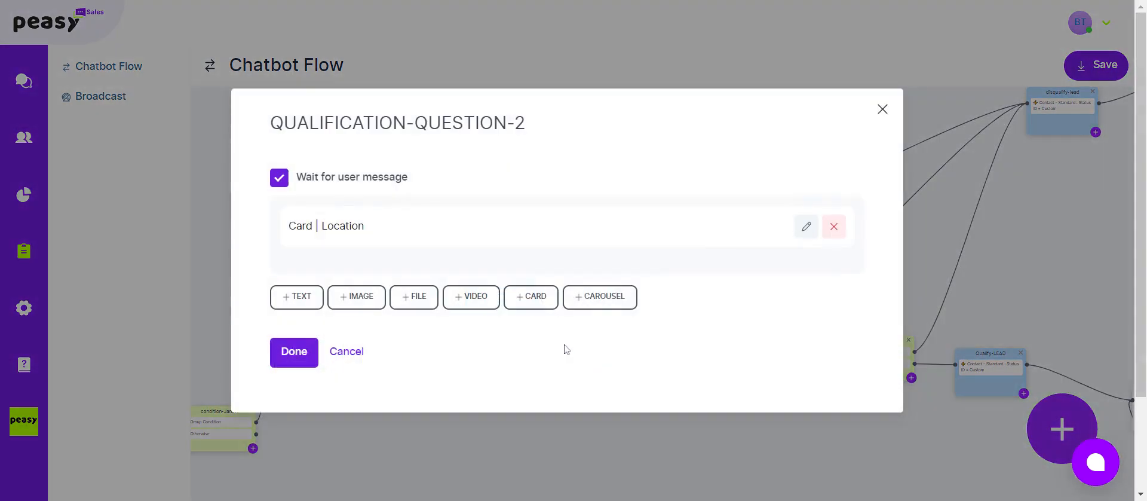
{"action": "left_click", "coordinate": [881, 109]}
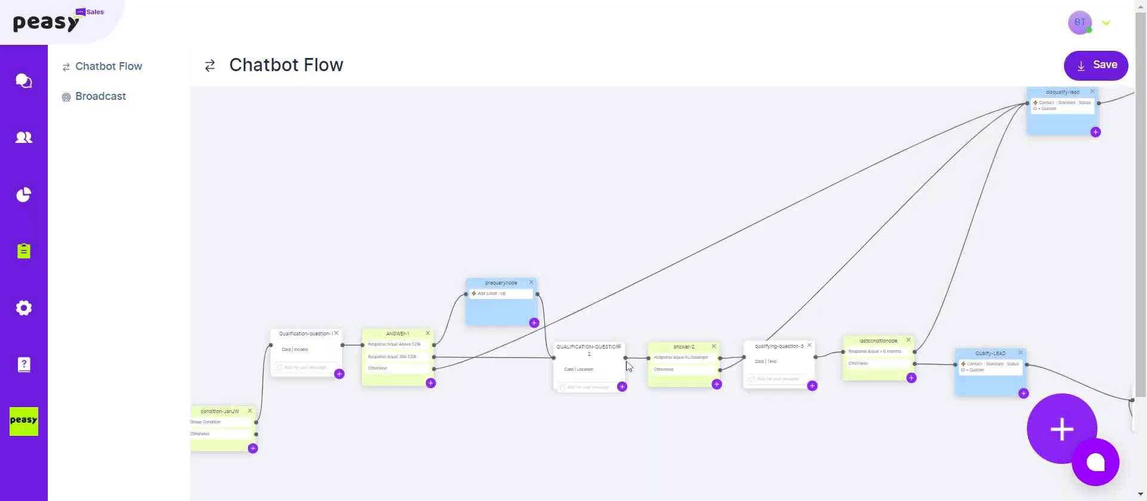
{"action": "left_click", "coordinate": [605, 363]}
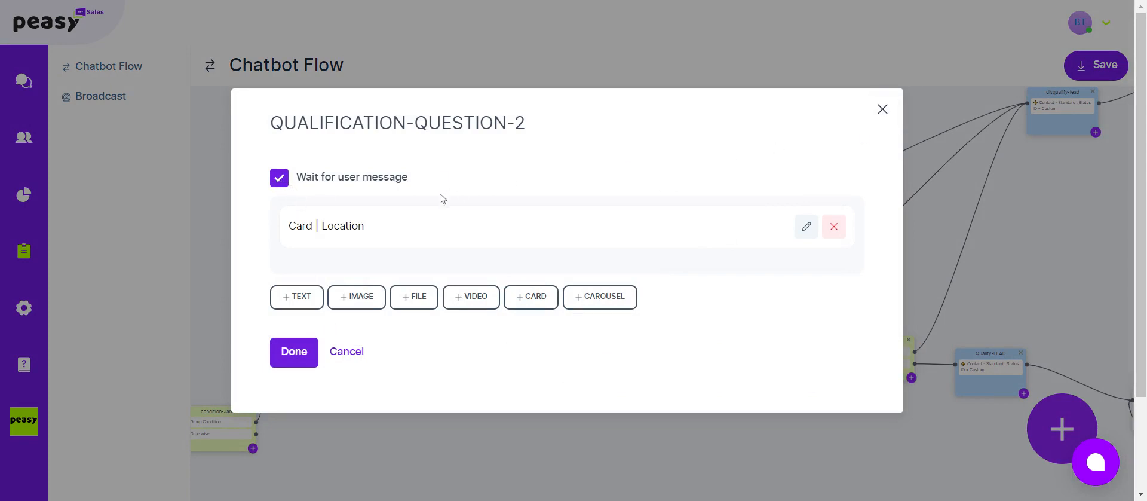
{"action": "left_click", "coordinate": [882, 108]}
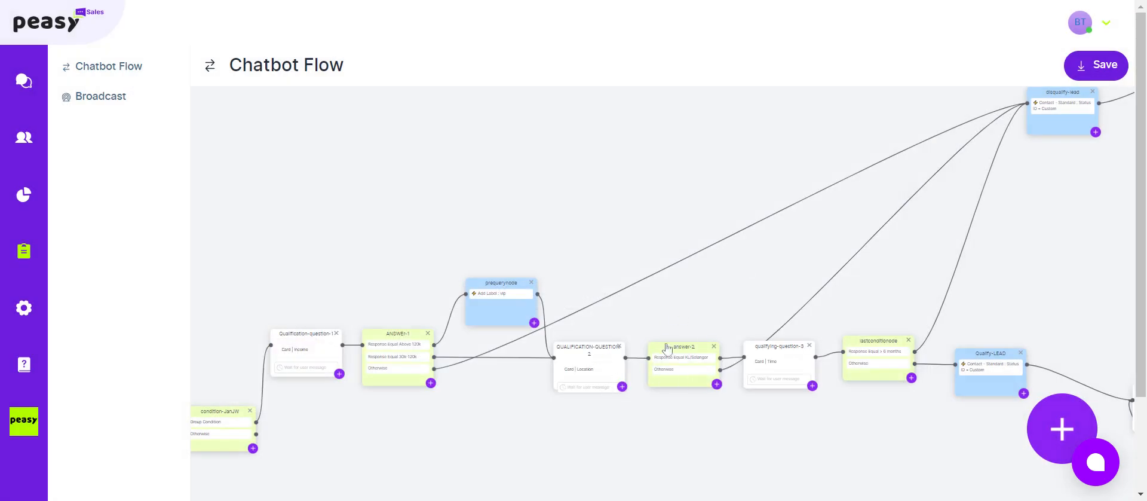
Step: Open the Location card in Qualification-question-2 for editing and change its title to "Policy"
{"action": "left_click", "coordinate": [589, 378]}
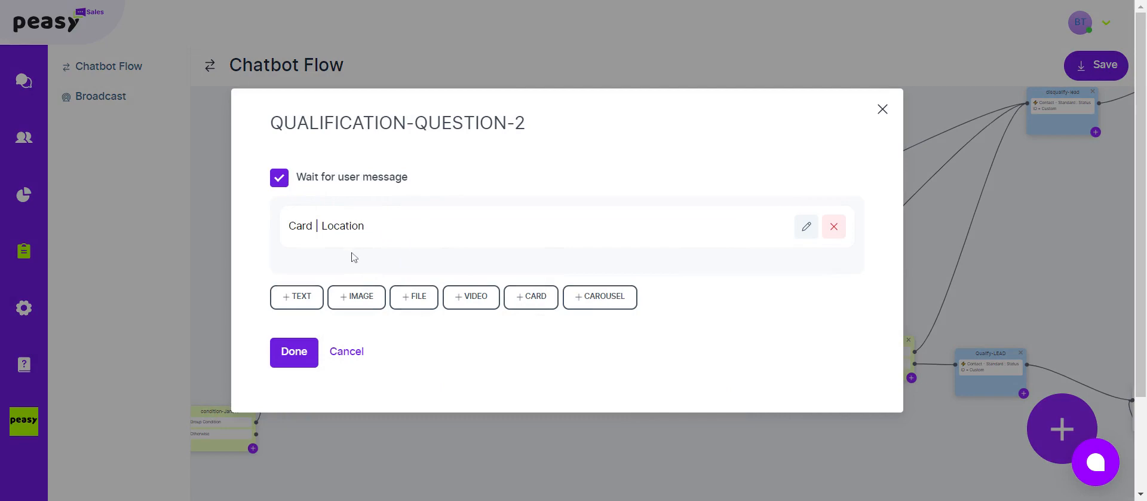
{"action": "left_click", "coordinate": [806, 228]}
{"action": "left_click", "coordinate": [442, 109]}
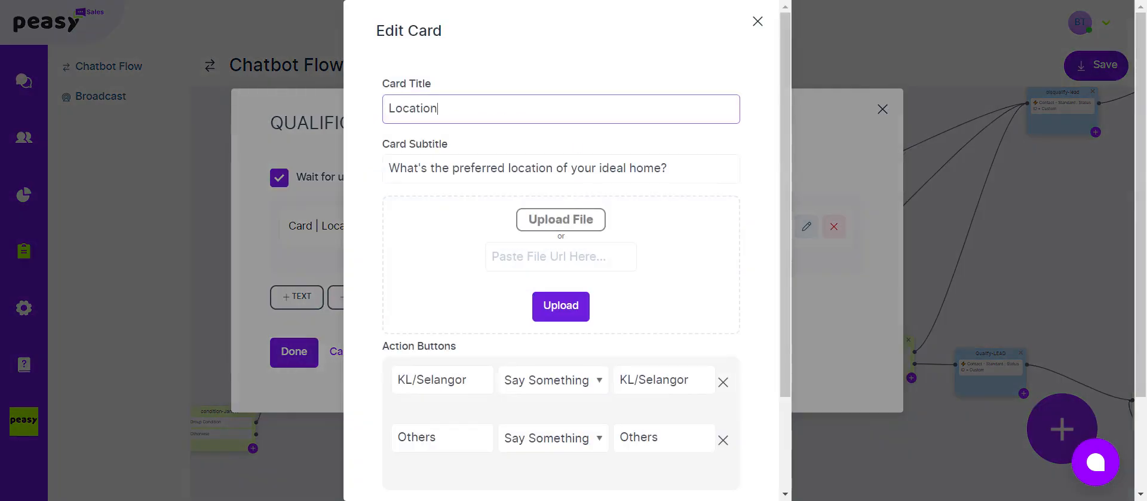
{"action": "key", "text": "ctrl+a"}
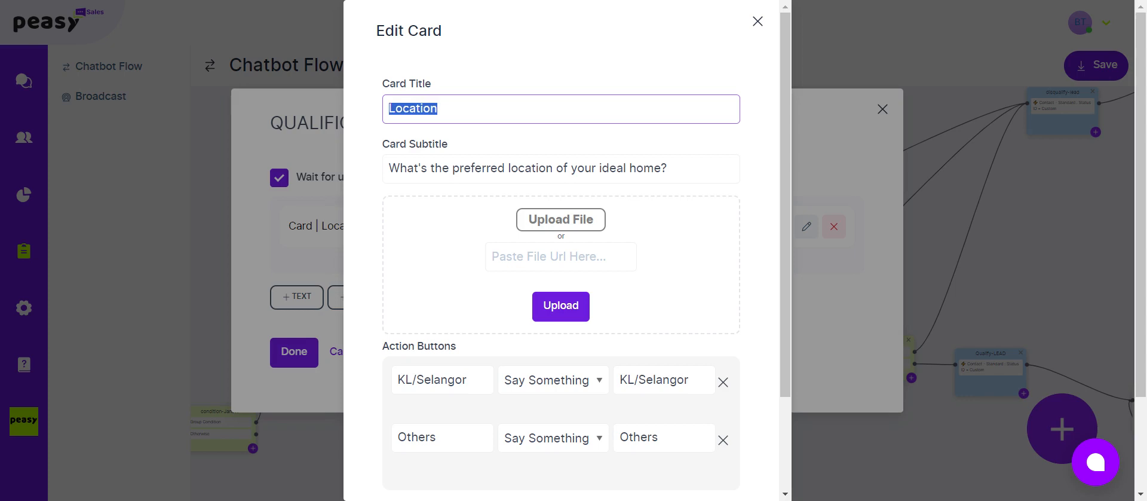
{"action": "type", "text": "Do"}
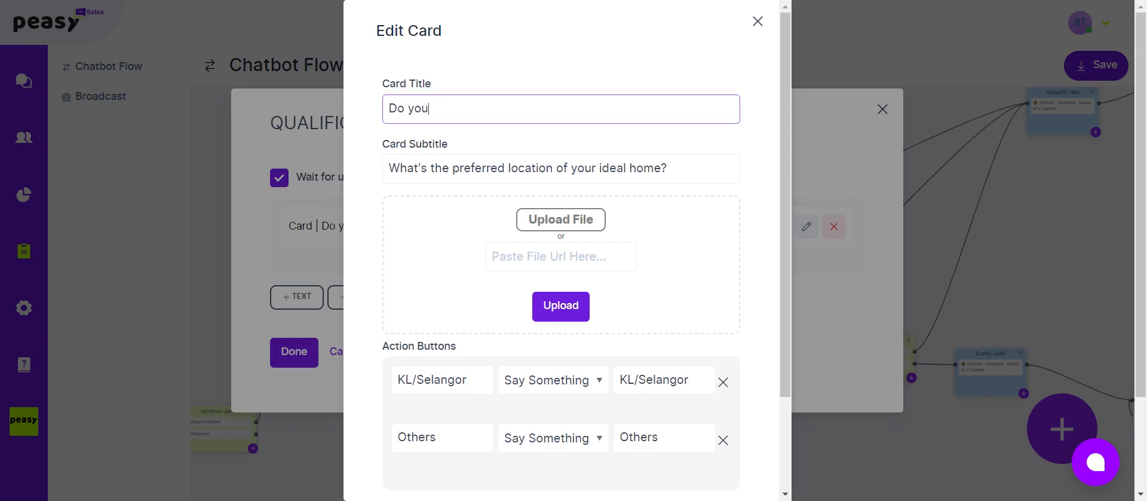
{"action": "type", "text": " you"}
{"action": "key", "text": "BackSpace"}
{"action": "key", "text": "ctrl+a"}
{"action": "type", "text": "Policy"}
Step: Replace the card's subtitle with "Do you have an existing life insurance?"
{"action": "triple_click", "coordinate": [592, 168]}
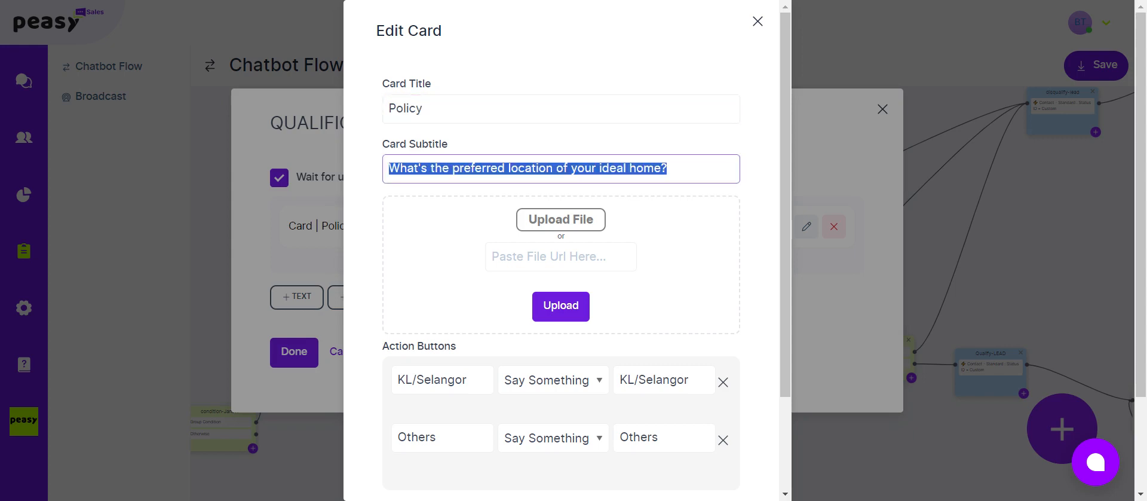
{"action": "type", "text": "Do you have"}
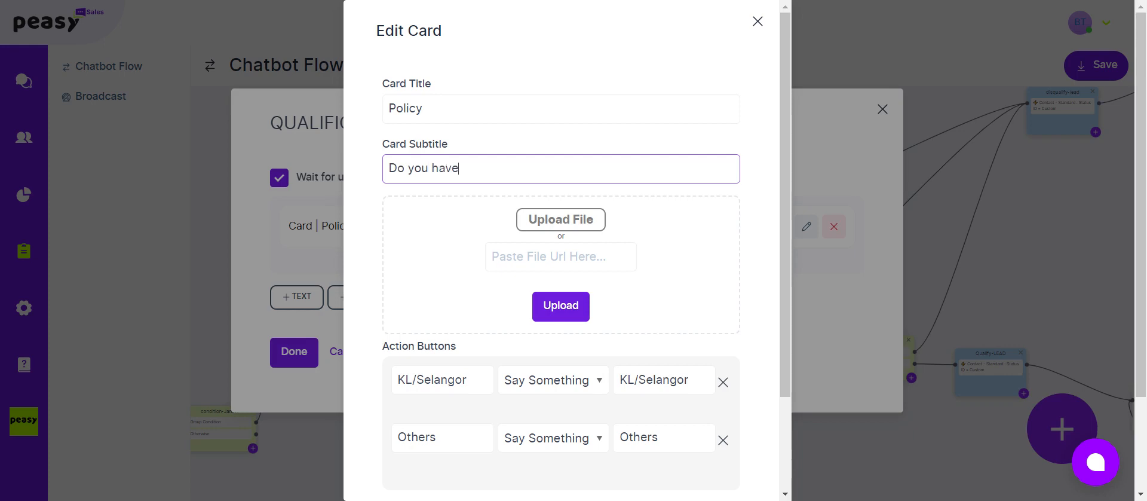
{"action": "type", "text": "xcsting life insurance?"}
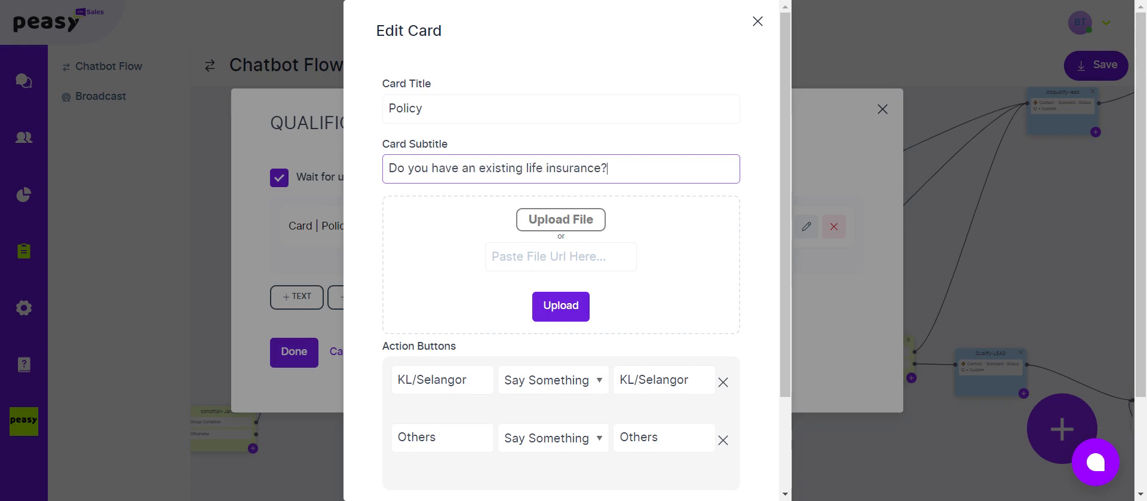
Step: Set the Policy card's first action button to the label "Yes" with the spoken value "Yes"
{"action": "triple_click", "coordinate": [432, 380]}
{"action": "type", "text": "Yes"}
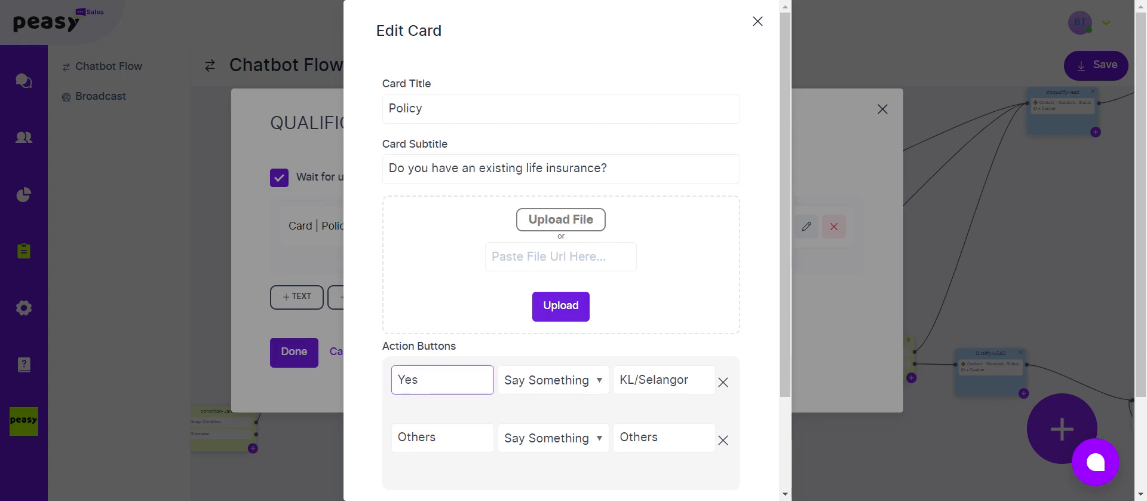
{"action": "key", "text": "Tab"}
{"action": "key", "text": "Tab"}
{"action": "type", "text": "yes"}
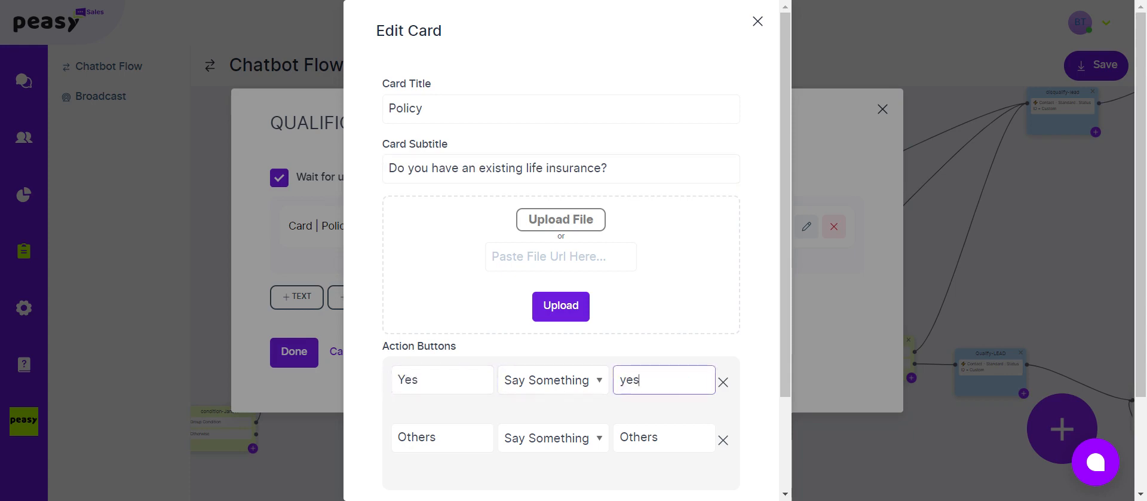
{"action": "key", "text": "BackSpace"}
{"action": "key", "text": "BackSpace"}
{"action": "key", "text": "BackSpace"}
{"action": "type", "text": "Y"}
Step: Set the card's second action button label and value to "No", and confirm both the card and Qualification-question-2
{"action": "left_click", "coordinate": [441, 438]}
{"action": "key", "text": "ctrl+a"}
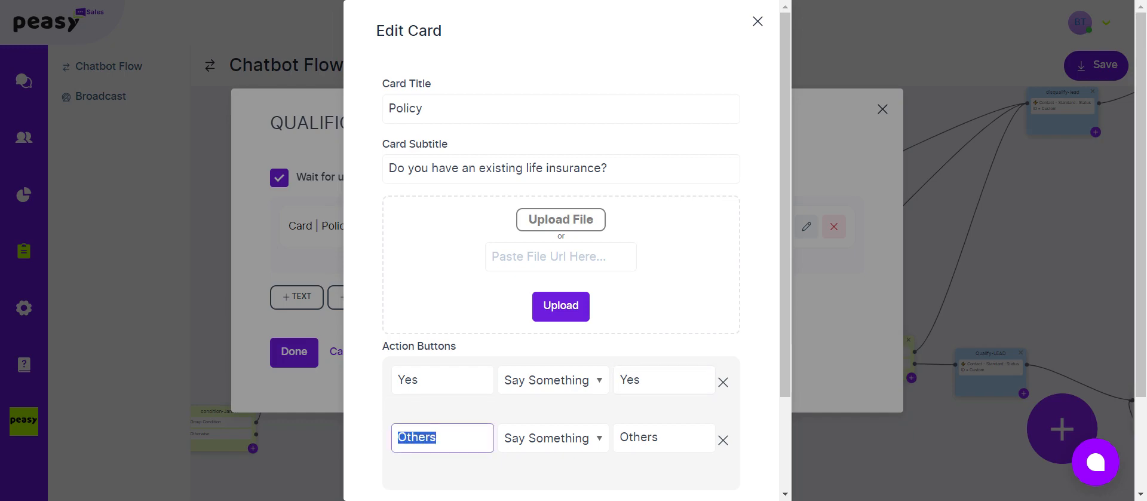
{"action": "type", "text": "No"}
{"action": "key", "text": "Tab"}
{"action": "key", "text": "Tab"}
{"action": "type", "text": "No"}
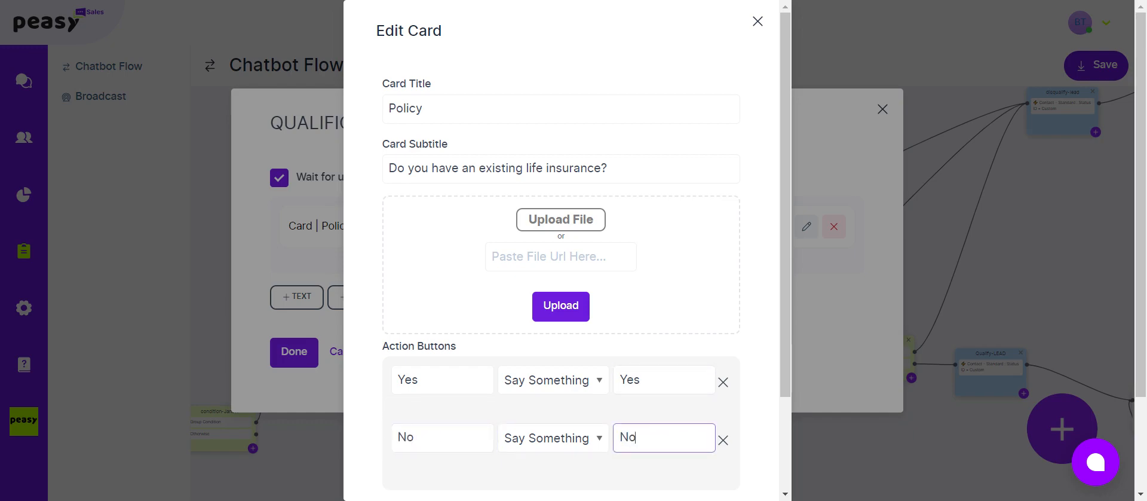
{"action": "scroll", "coordinate": [489, 374], "scroll_direction": "down", "scroll_amount": 3}
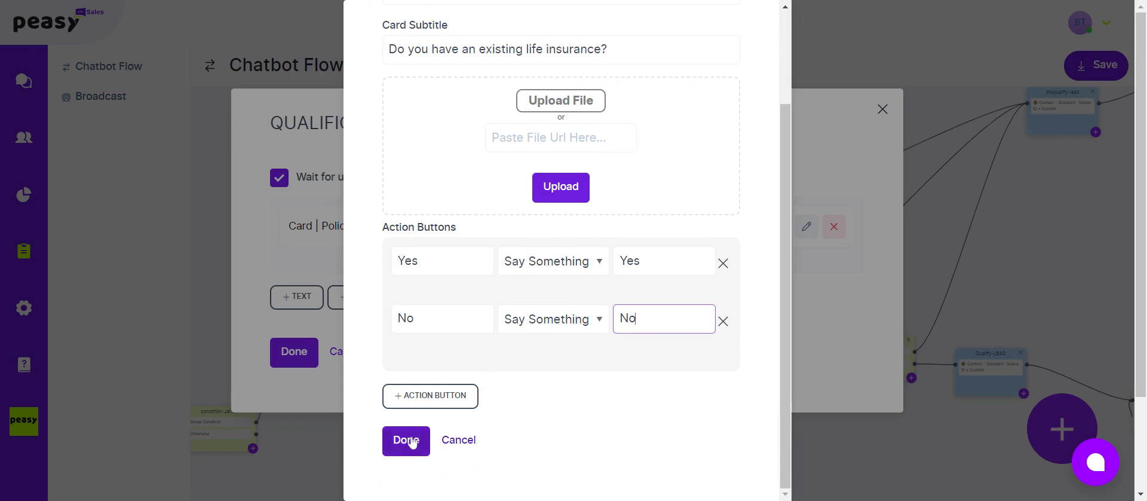
{"action": "left_click", "coordinate": [405, 439]}
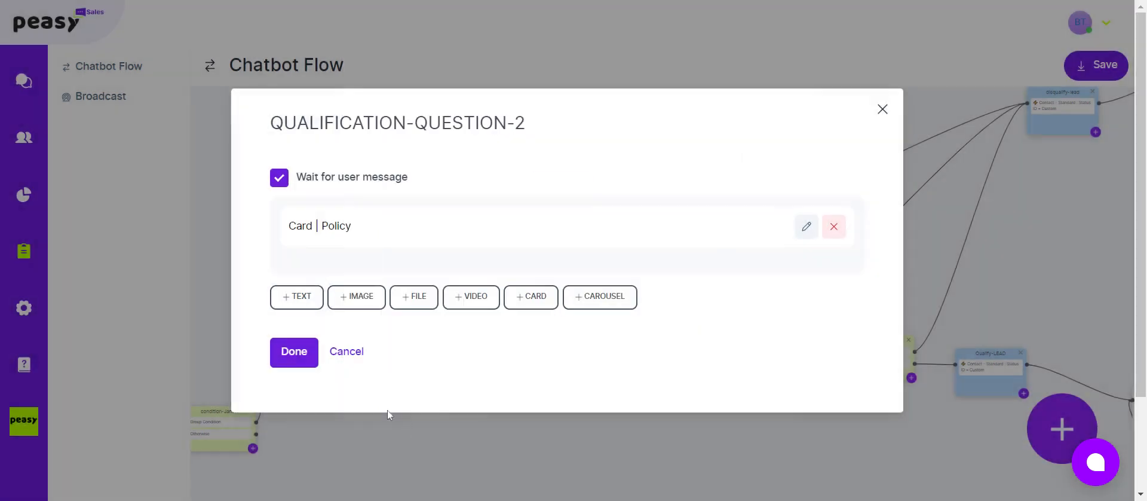
{"action": "left_click", "coordinate": [301, 359]}
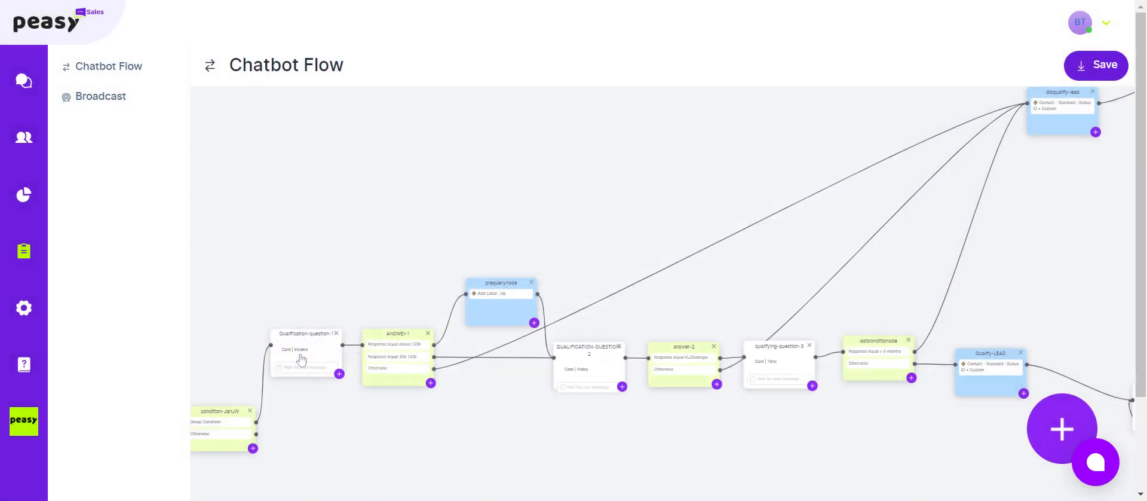
Step: Change the response text matched by the Answer-2 condition to "No" and confirm the node
{"action": "left_click", "coordinate": [707, 367]}
{"action": "left_click", "coordinate": [784, 218]}
{"action": "key", "text": "ctrl+a"}
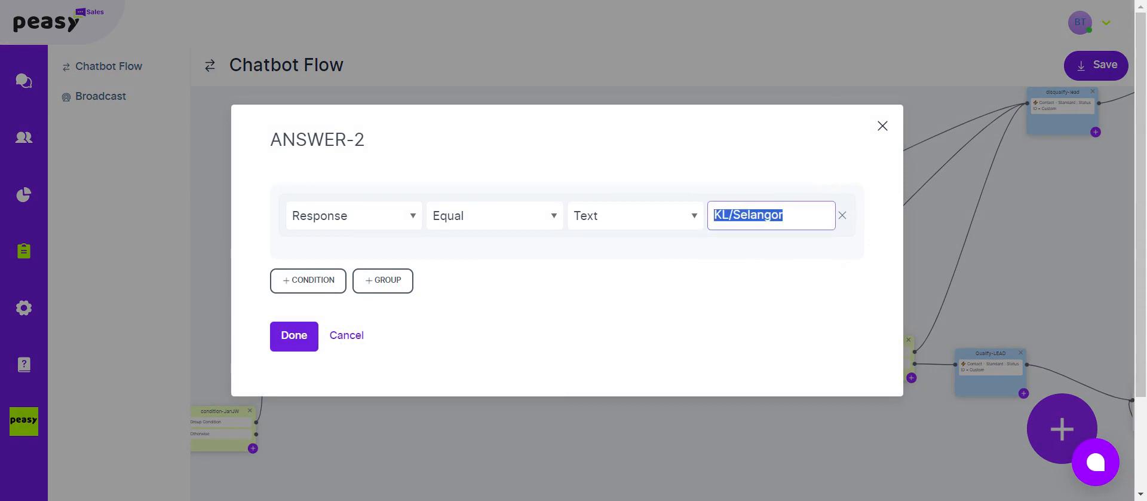
{"action": "type", "text": "No"}
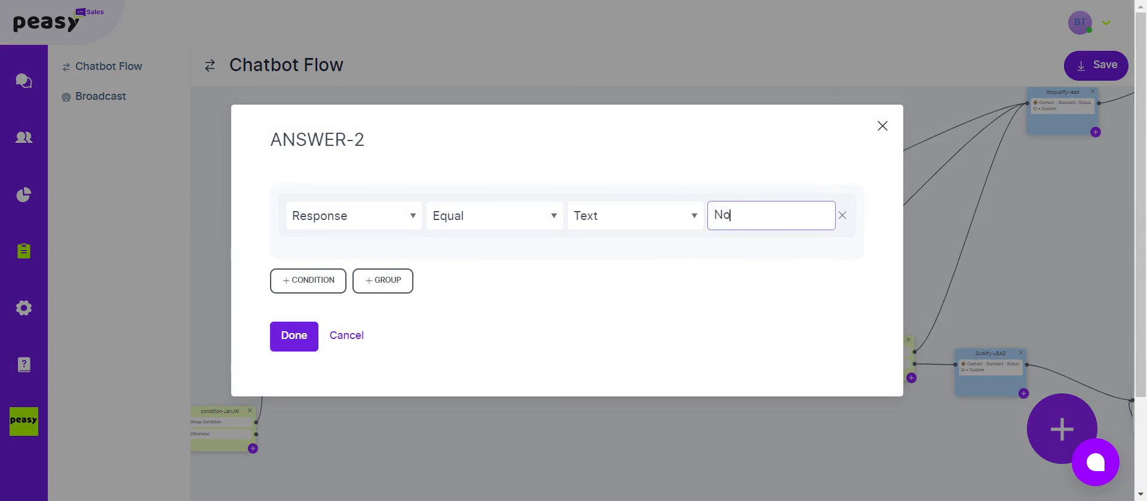
{"action": "left_click", "coordinate": [294, 336]}
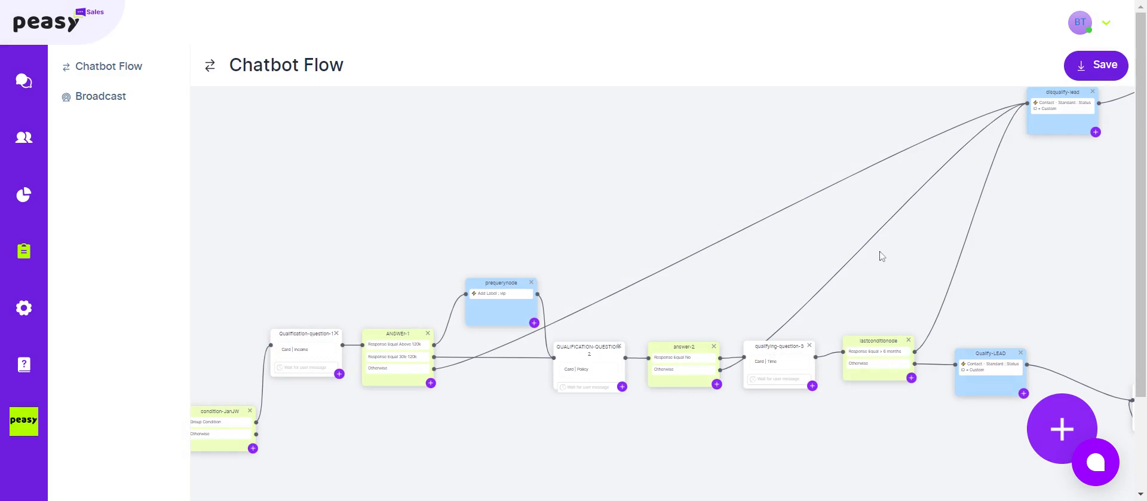
Step: Review the Time card in Qualifying-question-3 and close it without editing
{"action": "left_click_drag", "start_coordinate": [680, 361], "coordinate": [698, 378]}
{"action": "double_click", "coordinate": [772, 370]}
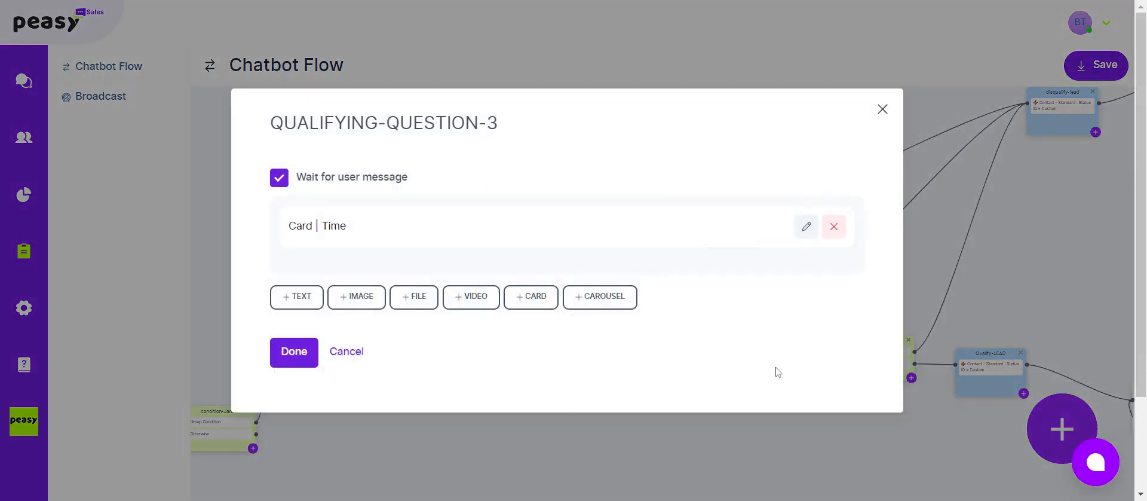
{"action": "left_click", "coordinate": [808, 227]}
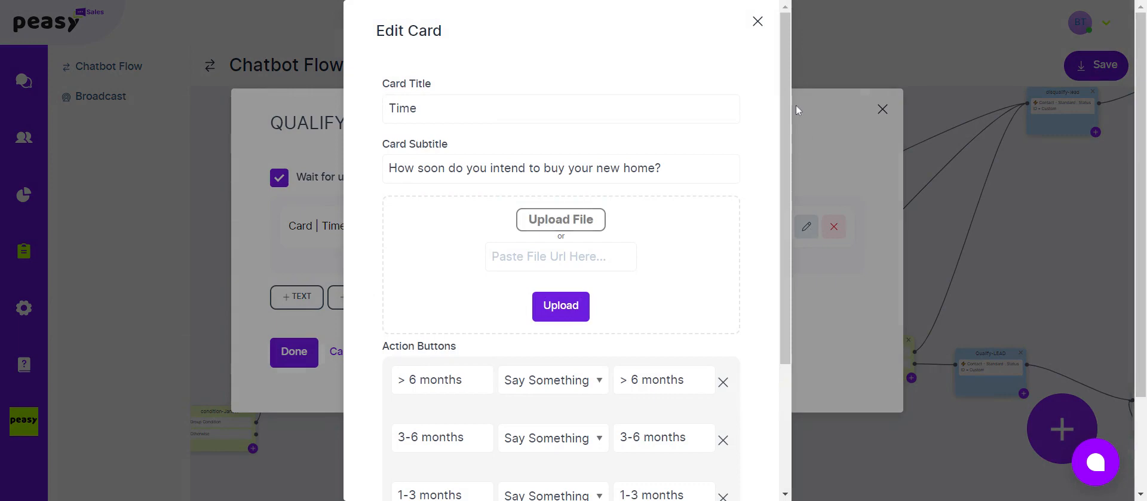
{"action": "left_click", "coordinate": [757, 21]}
{"action": "left_click", "coordinate": [882, 109]}
Step: Remove the connection between the Otherwise output of lastconditionnode and Qualify-LEAD
{"action": "left_click_drag", "start_coordinate": [1031, 308], "coordinate": [741, 323]}
{"action": "left_click_drag", "start_coordinate": [711, 397], "coordinate": [799, 397]}
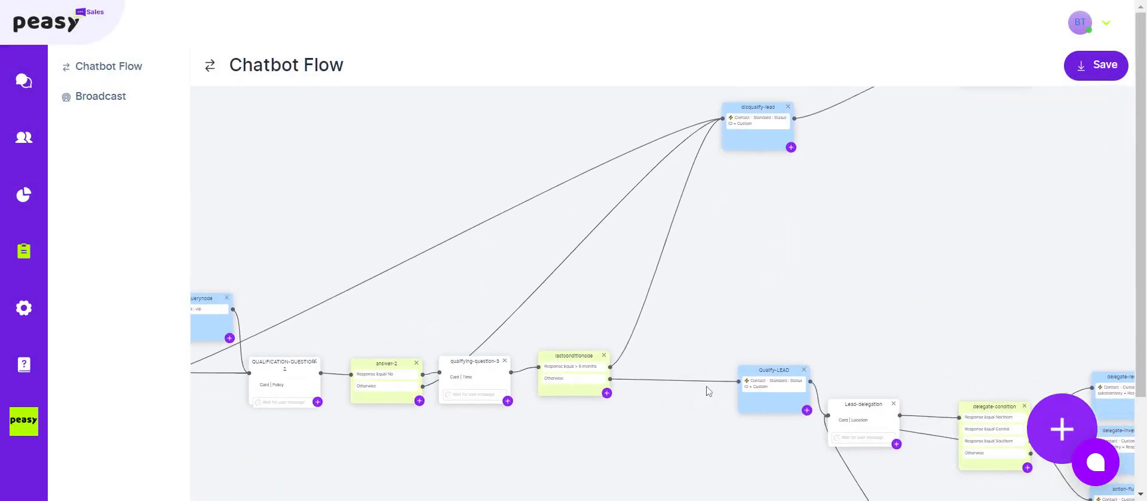
{"action": "left_click_drag", "start_coordinate": [710, 295], "coordinate": [704, 239]}
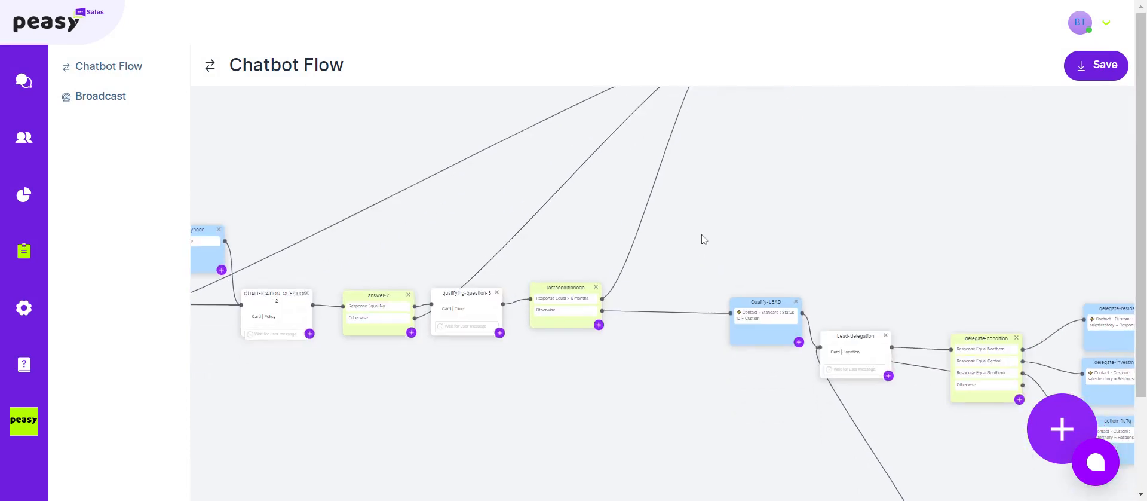
{"action": "left_click", "coordinate": [689, 312]}
{"action": "left_click", "coordinate": [689, 313]}
Step: Add a content node below lastconditionnode and make it wait for the user's message
{"action": "left_click", "coordinate": [599, 325]}
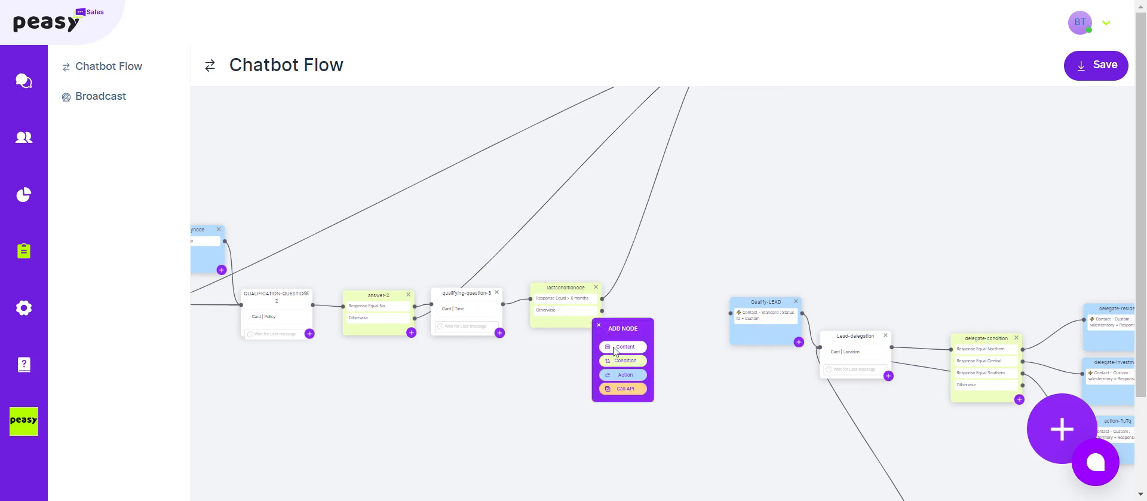
{"action": "left_click", "coordinate": [615, 347]}
{"action": "left_click_drag", "start_coordinate": [627, 360], "coordinate": [637, 377]}
{"action": "left_click", "coordinate": [637, 378]}
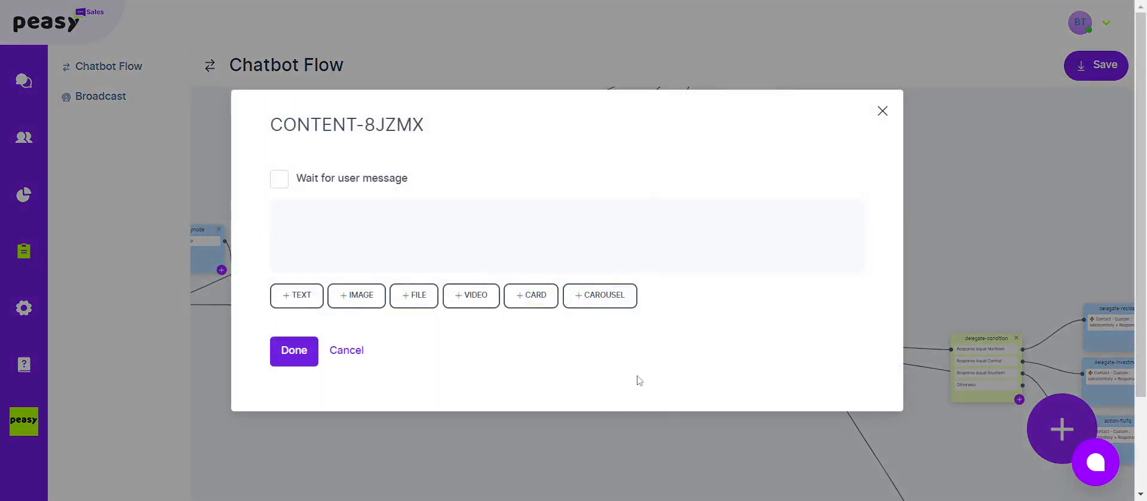
{"action": "left_click", "coordinate": [402, 182]}
Step: Add a card to the new content node with the title "Citizen" and subtitle "Are you a Malaysian?"
{"action": "left_click", "coordinate": [304, 297]}
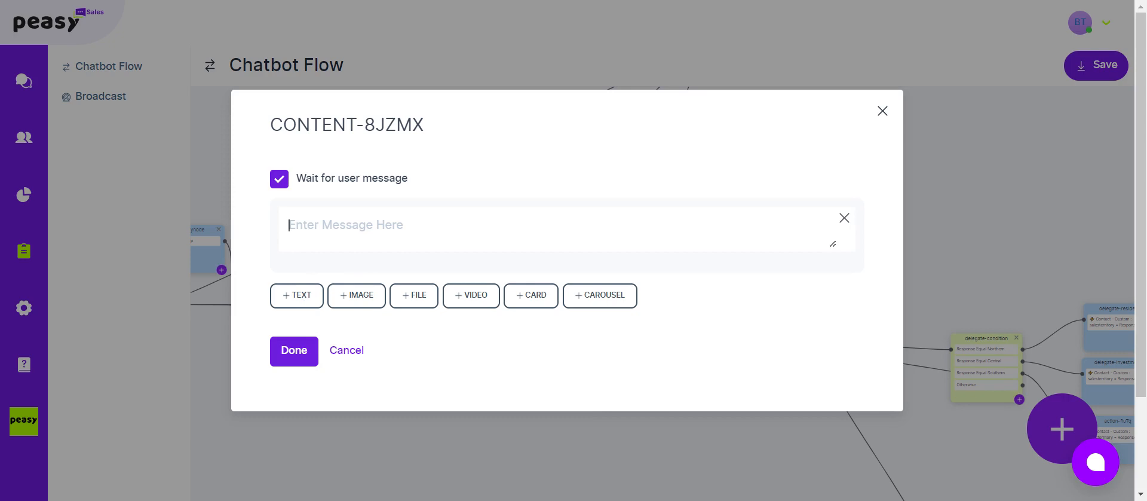
{"action": "left_click", "coordinate": [844, 218]}
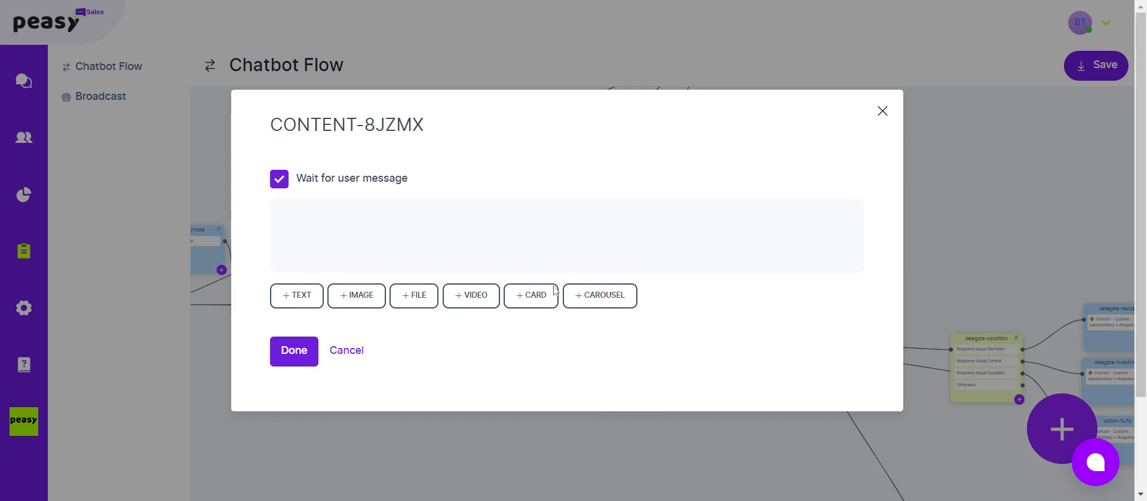
{"action": "left_click", "coordinate": [520, 299]}
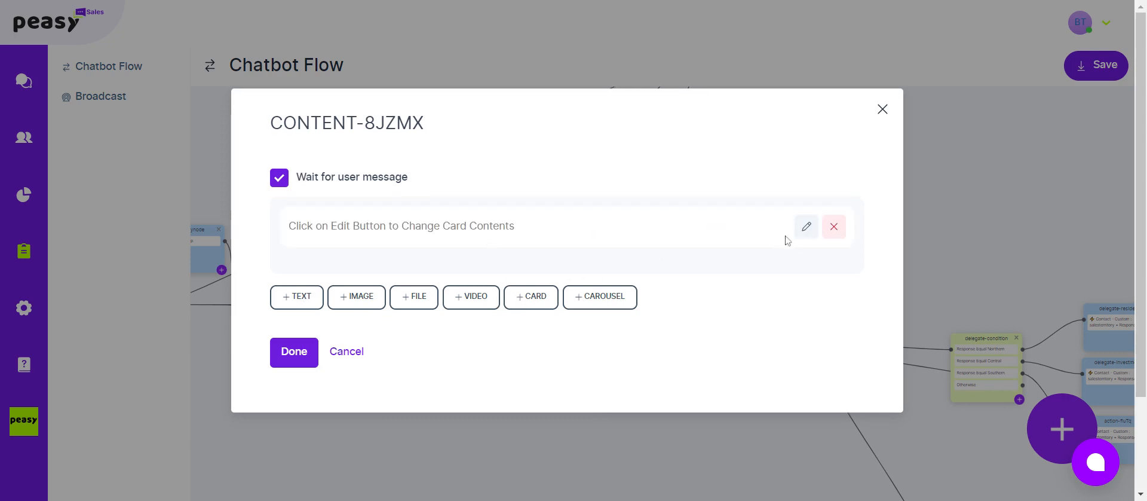
{"action": "left_click", "coordinate": [804, 227]}
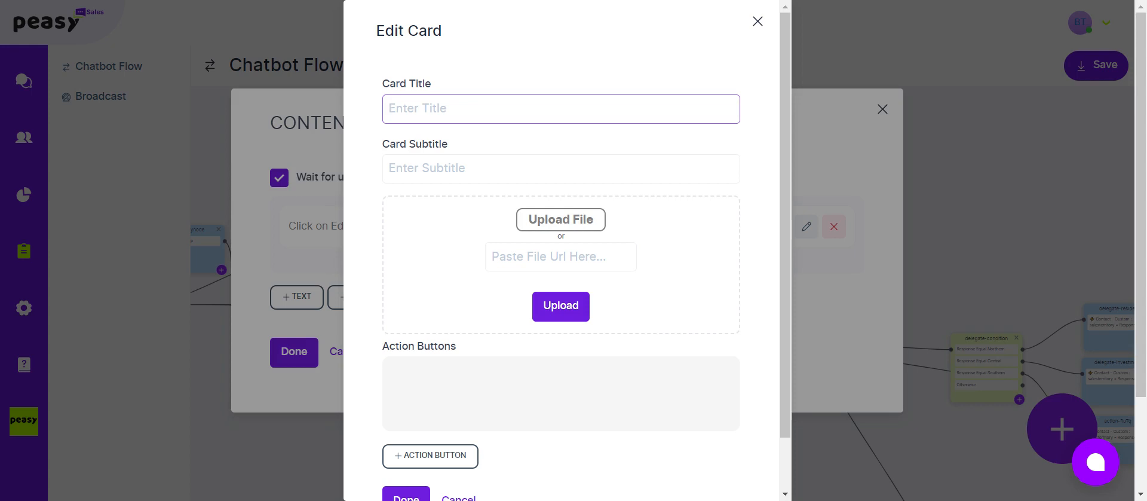
{"action": "type", "text": "Ci"}
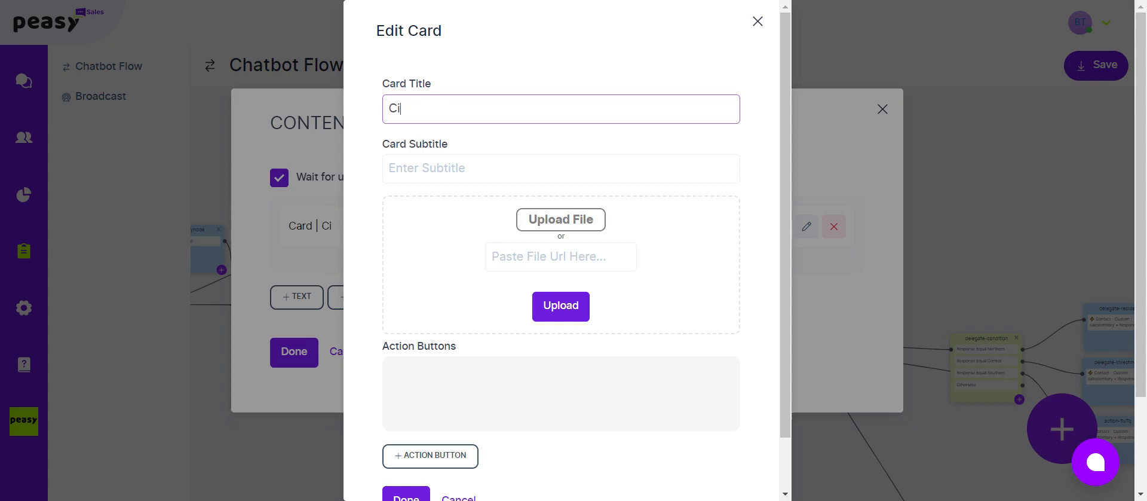
{"action": "type", "text": "tinen"}
{"action": "key", "text": "Tab"}
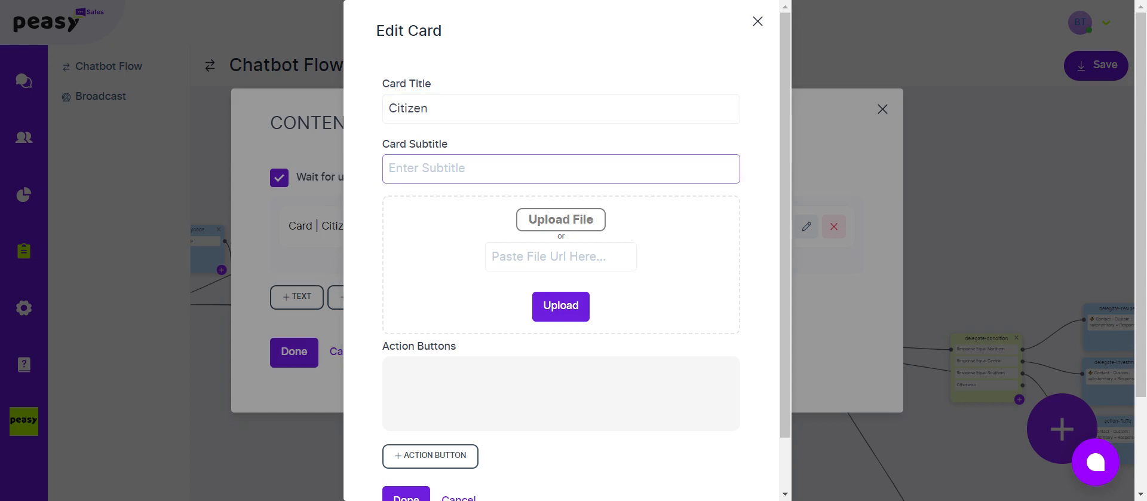
{"action": "type", "text": "Are you a Malaysian?"}
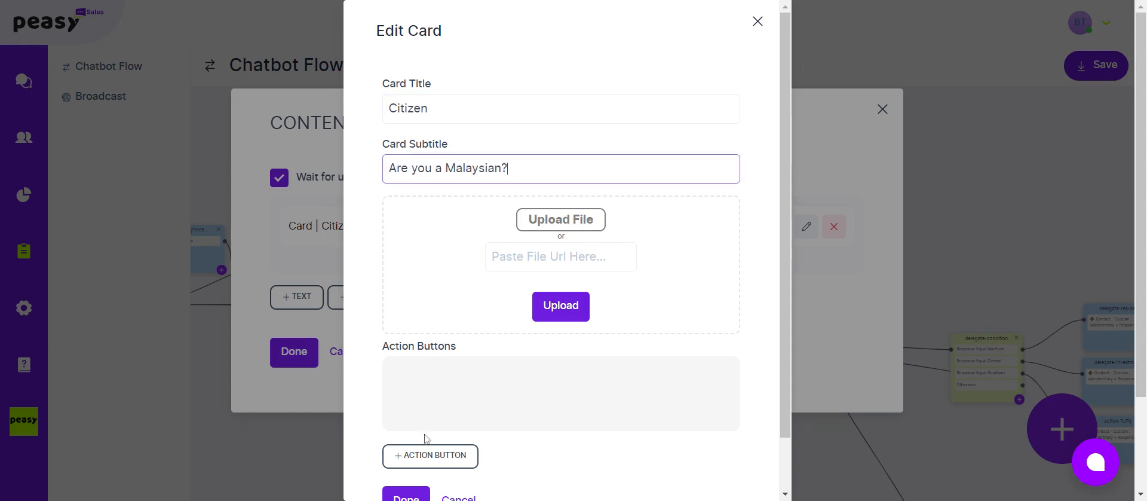
Step: Add an action button to the Citizen card that is labelled "Yes" and says "Yes"
{"action": "left_click", "coordinate": [438, 458]}
{"action": "type", "text": "Yes"}
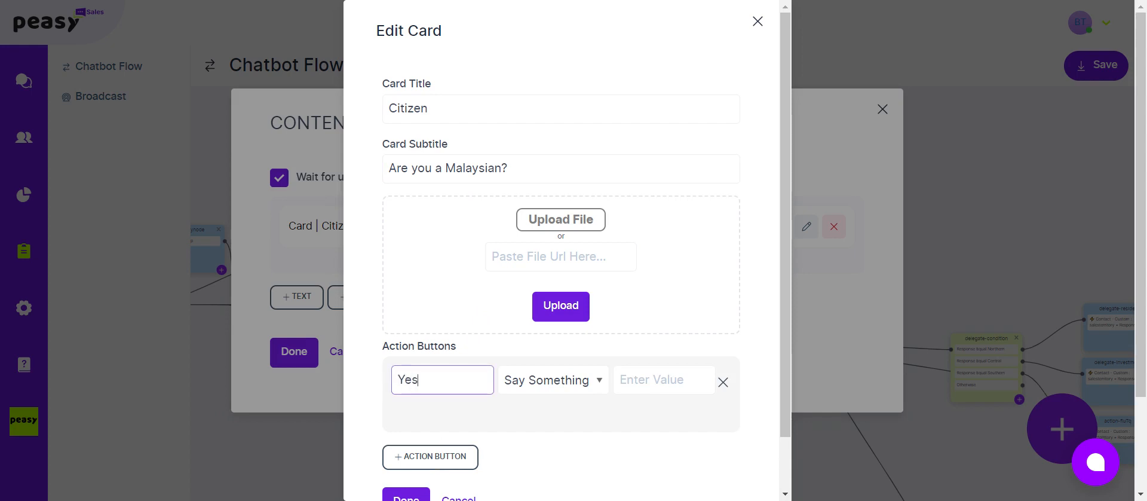
{"action": "key", "text": "Tab"}
{"action": "key", "text": "Tab"}
{"action": "type", "text": "Yes"}
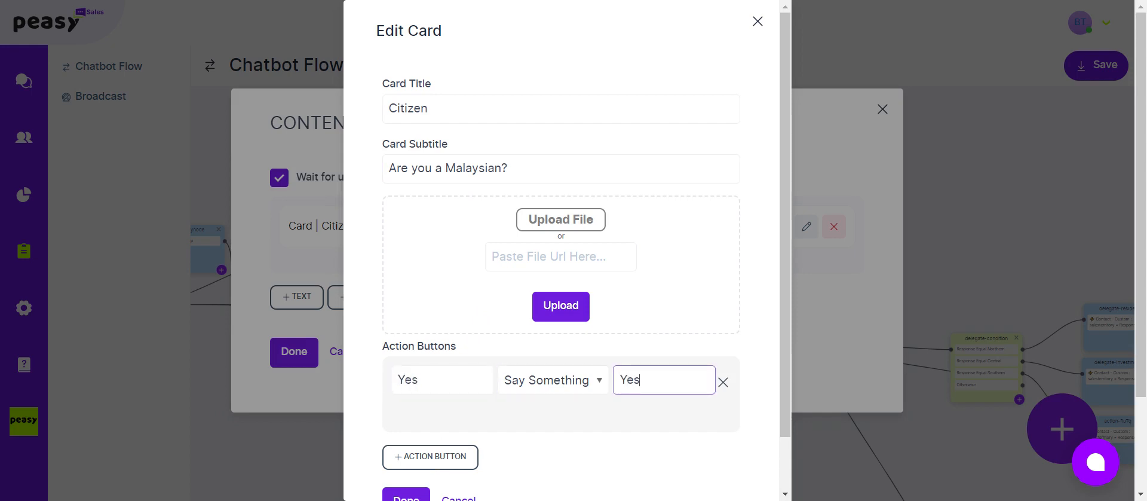
Step: Add a second action button with label and value "No", and confirm the Citizen card and its content node
{"action": "left_click", "coordinate": [428, 460]}
{"action": "type", "text": "No"}
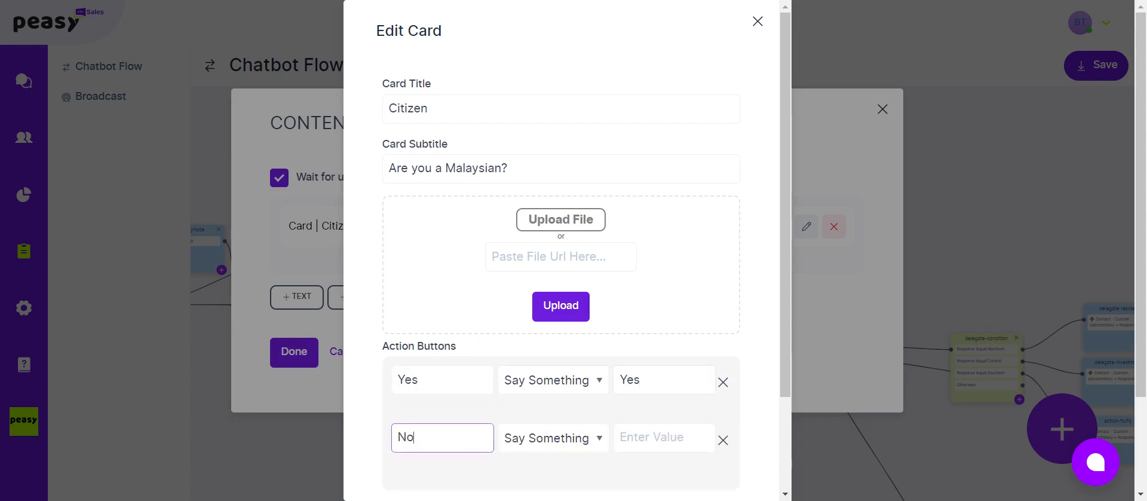
{"action": "key", "text": "Tab"}
{"action": "key", "text": "Tab"}
{"action": "type", "text": "N"}
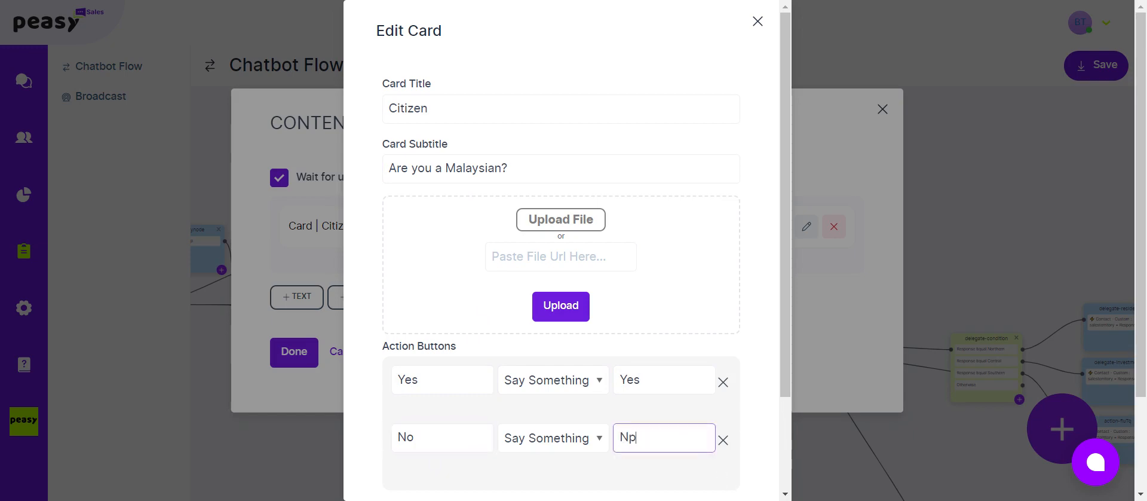
{"action": "scroll", "coordinate": [471, 334], "scroll_direction": "down", "scroll_amount": 3}
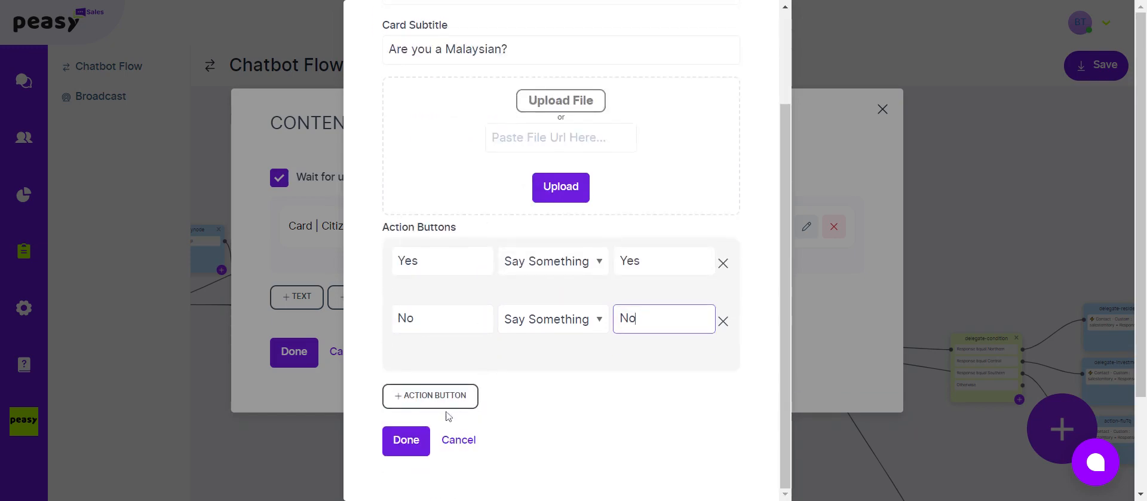
{"action": "left_click", "coordinate": [409, 439]}
{"action": "left_click", "coordinate": [299, 352]}
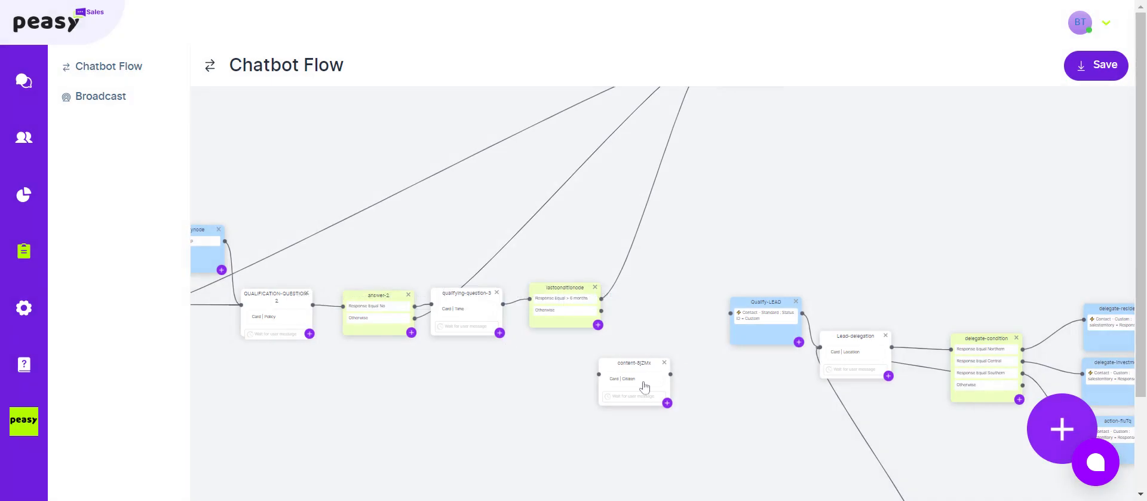
Step: Reposition the Citizen content node above Qualify-LEAD and connect lastconditionnode's Otherwise output to it
{"action": "left_click_drag", "start_coordinate": [642, 382], "coordinate": [679, 356]}
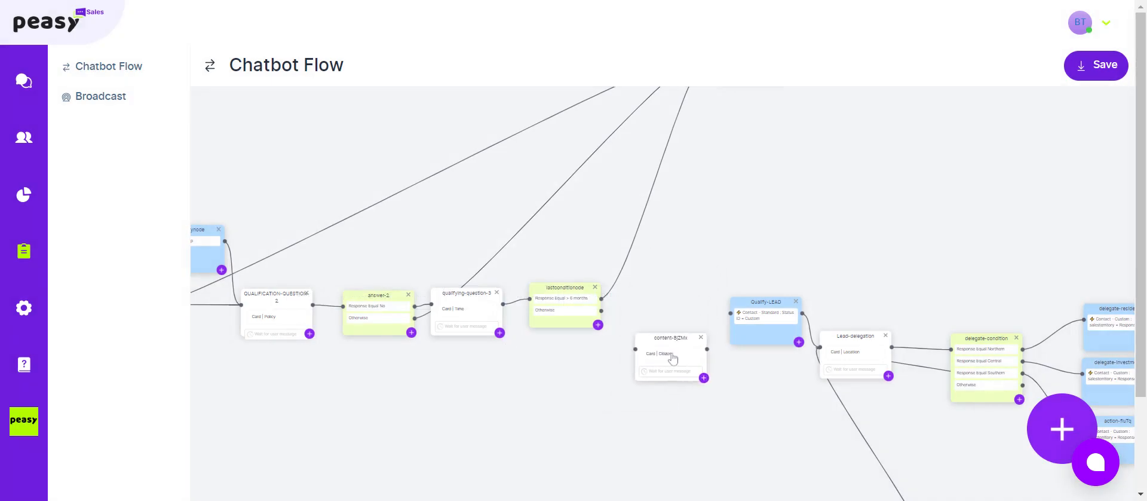
{"action": "left_click_drag", "start_coordinate": [601, 311], "coordinate": [692, 258]}
{"action": "left_click_drag", "start_coordinate": [828, 203], "coordinate": [663, 293]}
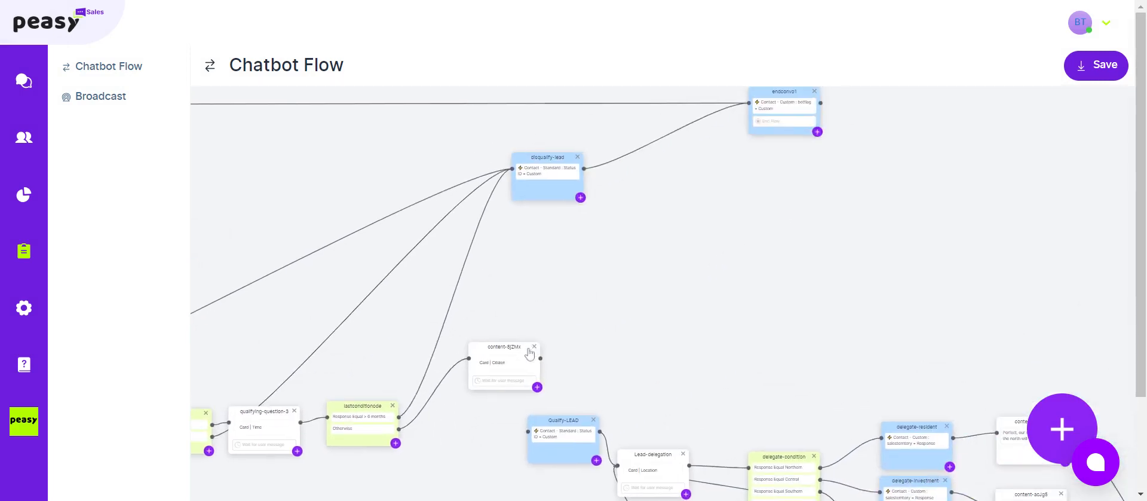
{"action": "left_click_drag", "start_coordinate": [527, 356], "coordinate": [515, 357]}
Step: Add a condition node beside the Citizen node that checks for a response containing "Yes", and link the Citizen node to it
{"action": "left_click", "coordinate": [525, 387]}
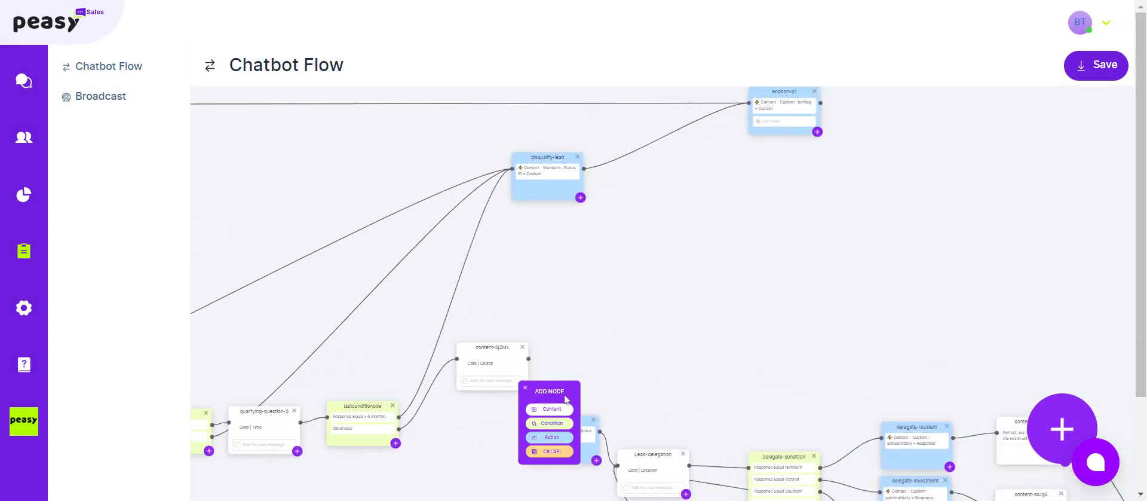
{"action": "left_click", "coordinate": [564, 423]}
{"action": "left_click_drag", "start_coordinate": [564, 430], "coordinate": [590, 363]}
{"action": "double_click", "coordinate": [590, 362]}
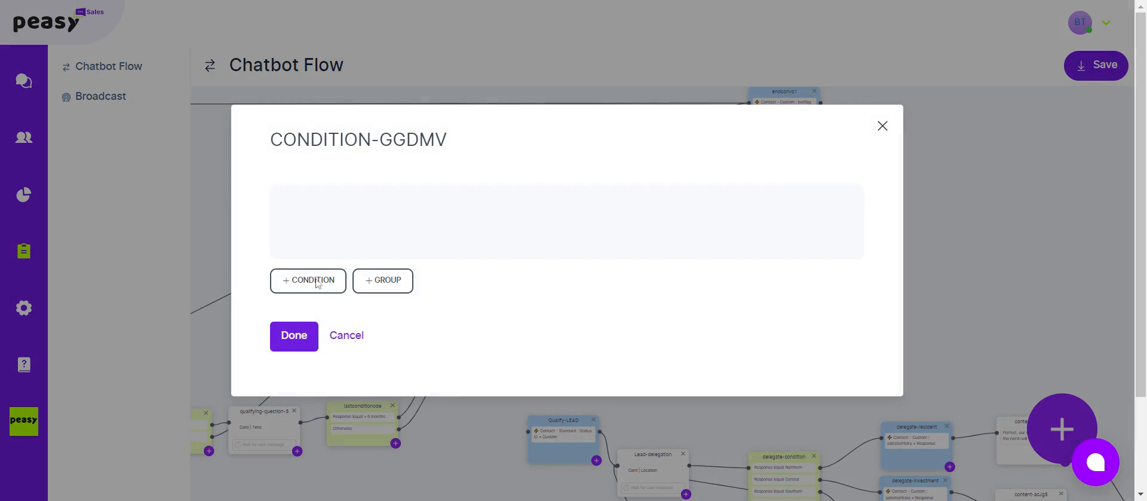
{"action": "left_click", "coordinate": [315, 282]}
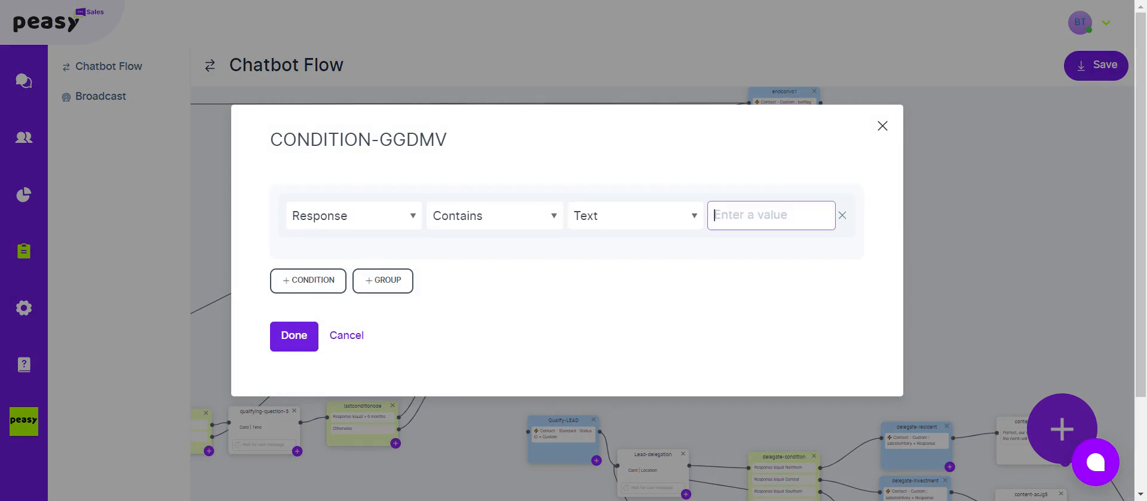
{"action": "type", "text": "Yes"}
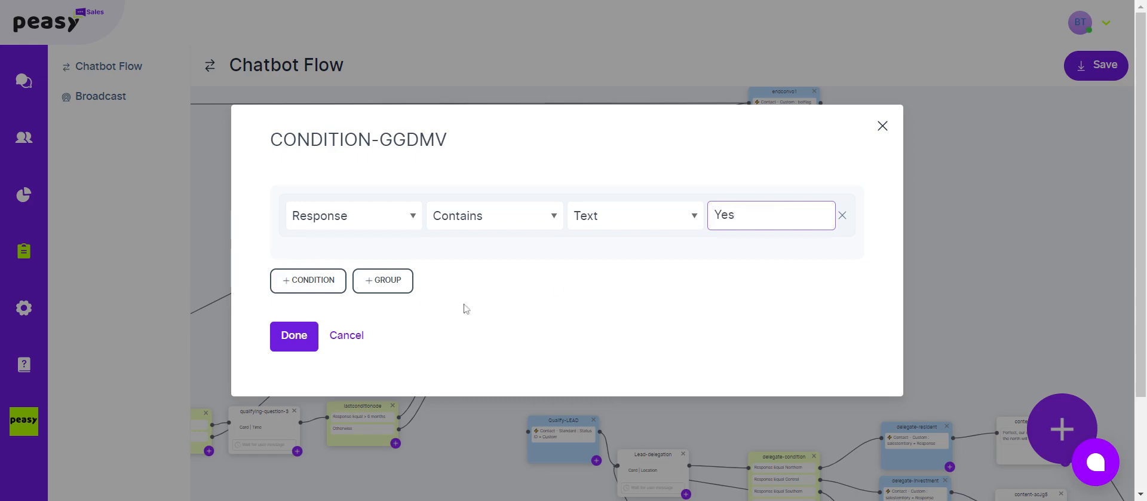
{"action": "left_click", "coordinate": [302, 334]}
{"action": "left_click_drag", "start_coordinate": [530, 360], "coordinate": [551, 355]}
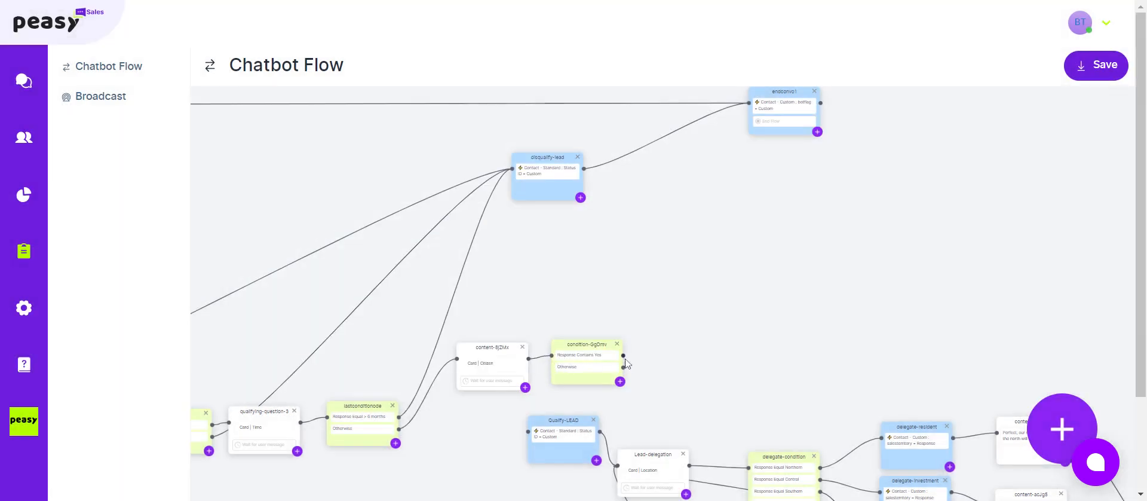
Step: Route the new condition's Yes output to Qualify-LEAD and its Otherwise output to disqualify-lead, and save the chatbot flow
{"action": "left_click_drag", "start_coordinate": [625, 359], "coordinate": [529, 432]}
{"action": "left_click_drag", "start_coordinate": [596, 365], "coordinate": [557, 100]}
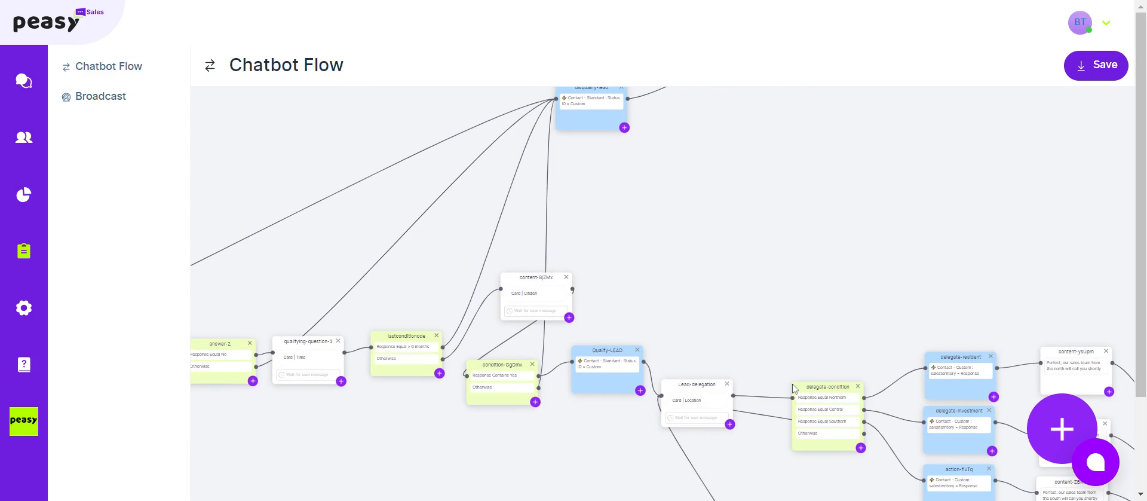
{"action": "left_click", "coordinate": [1098, 69]}
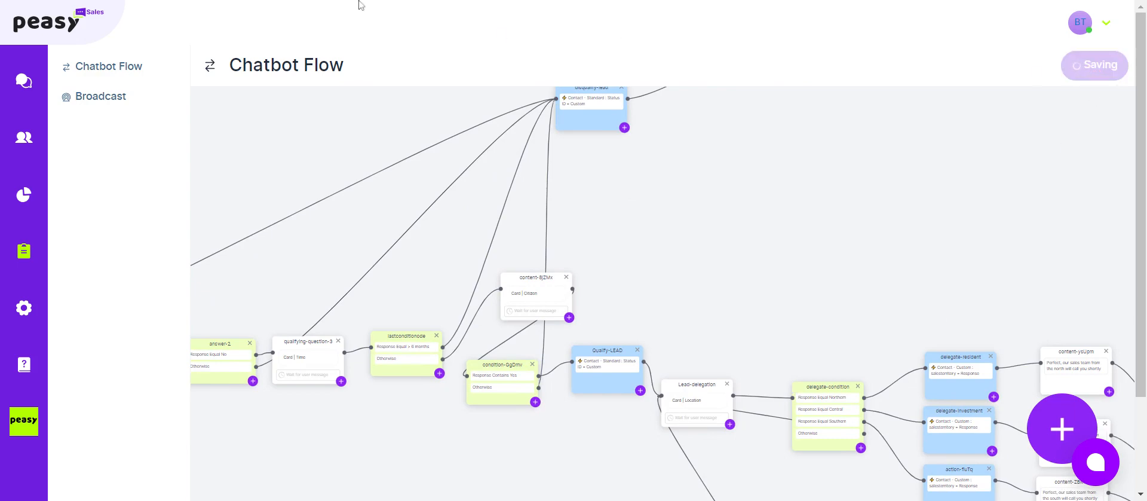